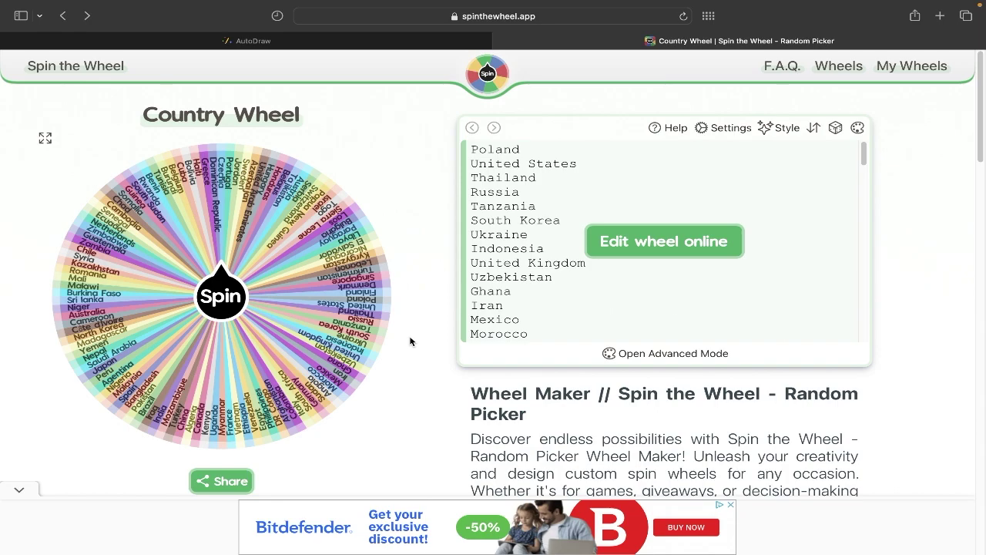
Step: Spin the country wheel until it picks Greece, then switch to the blank AutoDraw canvas
click(210, 304)
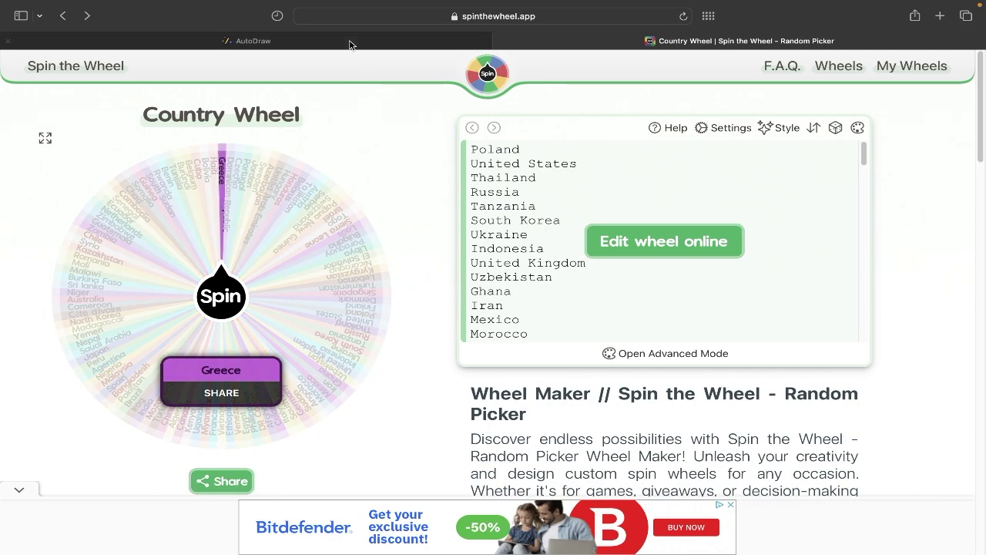
click(349, 41)
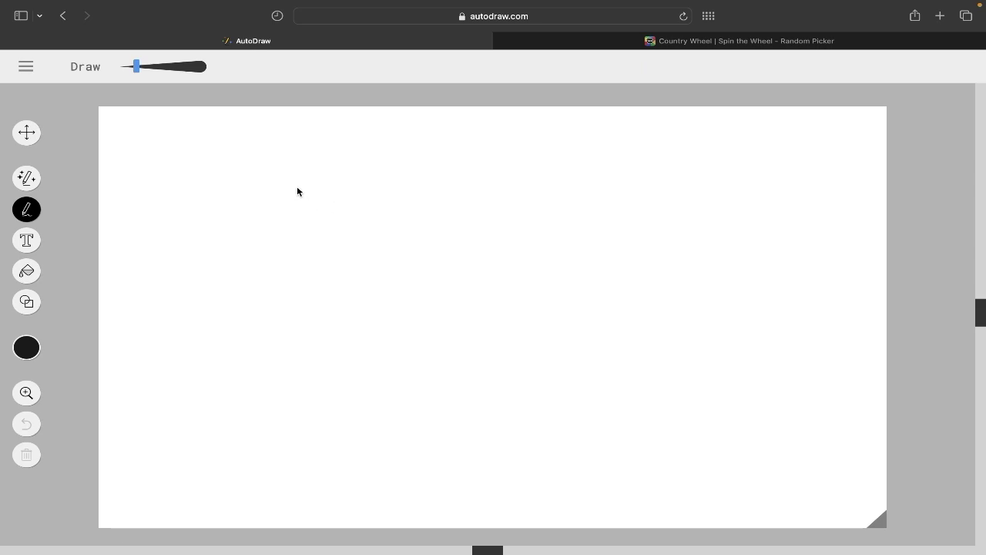
Step: Sketch Greece's mainland outline freehand and the long island below it
mouse_move(293, 187)
mouse_down()
mouse_move(644, 205)
mouse_move(727, 198)
mouse_move(720, 230)
mouse_move(503, 233)
mouse_move(512, 277)
mouse_move(546, 307)
mouse_up()
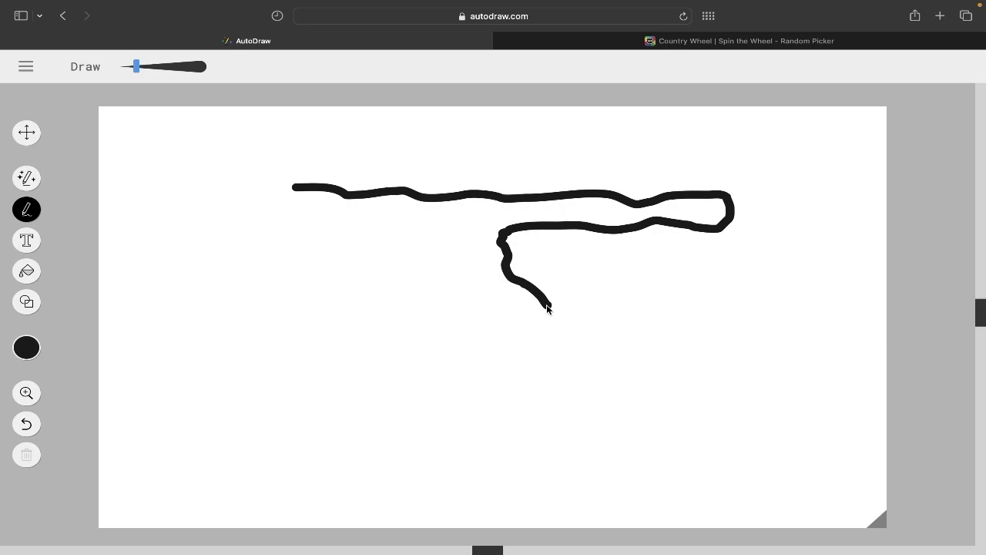
mouse_move(547, 307)
mouse_down()
mouse_move(552, 376)
mouse_move(508, 390)
mouse_move(453, 359)
mouse_move(438, 379)
mouse_move(446, 411)
mouse_move(399, 424)
mouse_move(379, 339)
mouse_move(354, 298)
mouse_move(273, 261)
mouse_move(296, 188)
mouse_up()
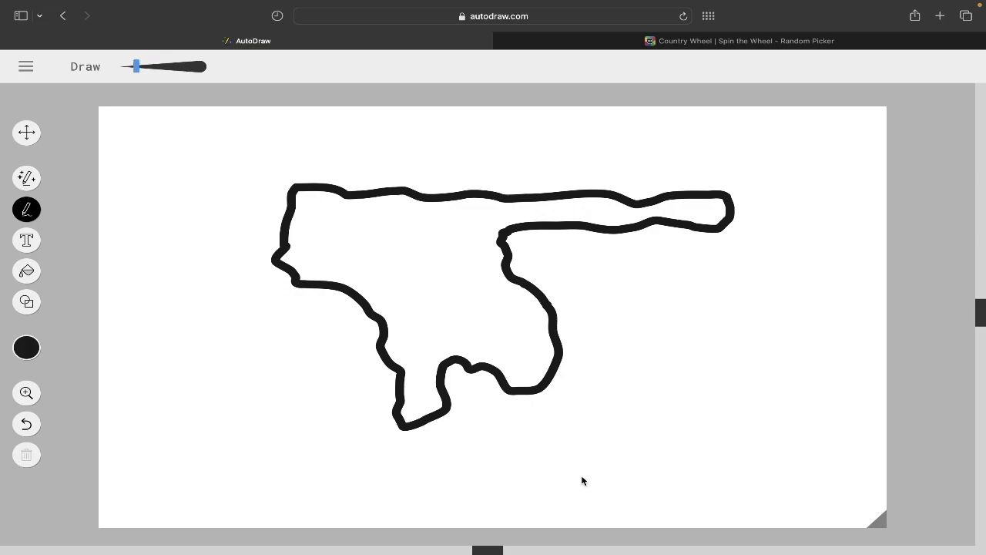
mouse_move(572, 481)
mouse_down()
mouse_move(715, 473)
mouse_move(730, 484)
mouse_move(717, 494)
mouse_move(605, 504)
mouse_move(566, 500)
mouse_move(558, 489)
mouse_move(576, 486)
mouse_up()
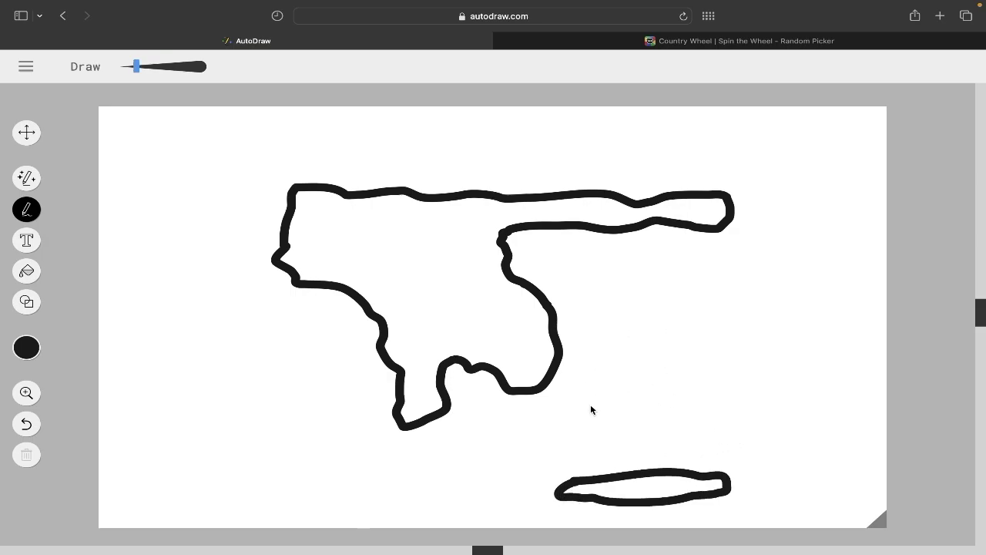
Step: Add a scatter of small island loops off the coast and to the east
drag(573, 398, 582, 401)
mouse_move(628, 423)
mouse_down()
mouse_move(630, 395)
mouse_move(647, 408)
mouse_move(628, 423)
mouse_up()
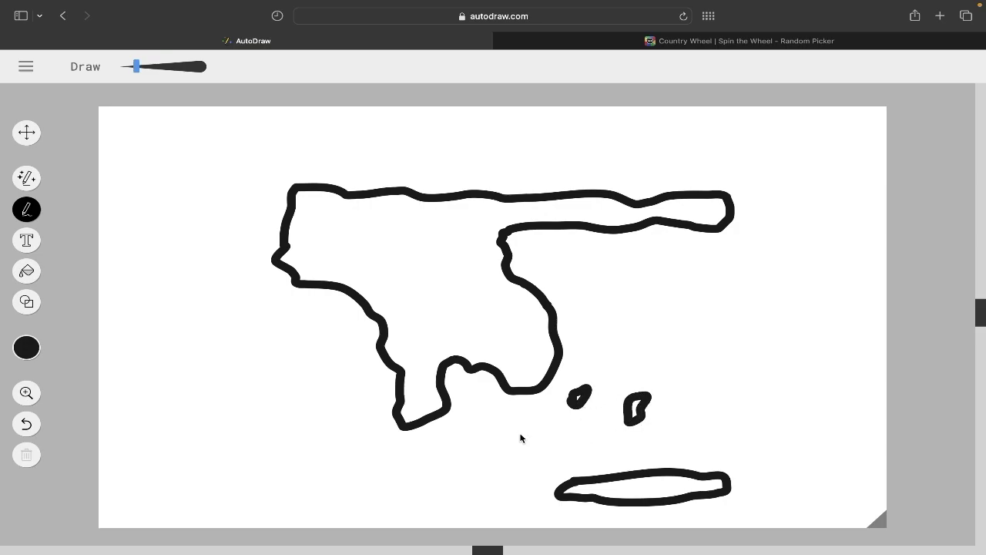
mouse_move(535, 422)
mouse_down()
mouse_move(549, 445)
mouse_move(524, 436)
mouse_move(528, 447)
mouse_up()
mouse_move(444, 465)
mouse_down()
mouse_move(457, 456)
mouse_move(466, 475)
mouse_move(439, 465)
mouse_move(440, 454)
mouse_up()
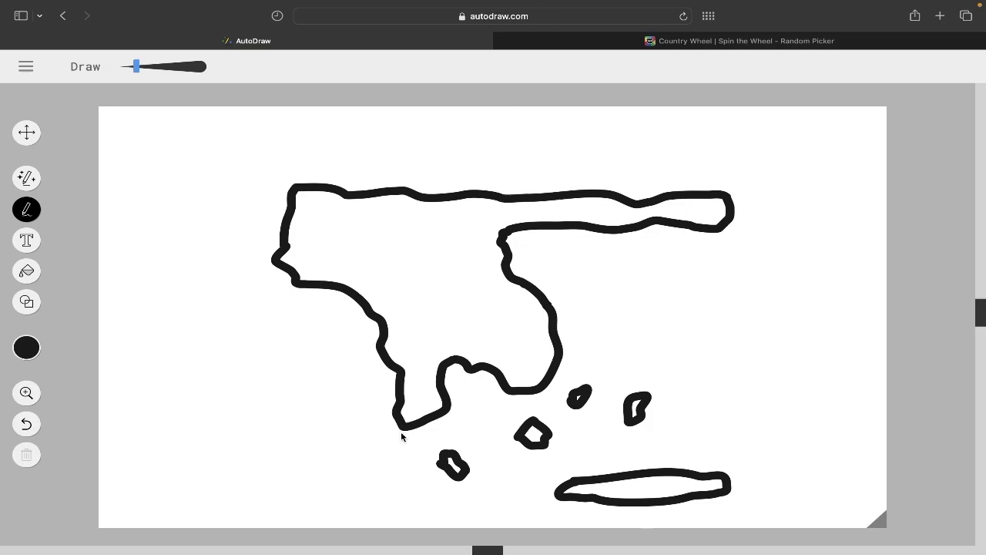
mouse_move(588, 320)
mouse_down()
mouse_move(588, 346)
mouse_move(617, 352)
mouse_move(589, 322)
mouse_move(600, 327)
mouse_up()
mouse_move(659, 365)
mouse_down()
mouse_move(675, 339)
mouse_move(683, 352)
mouse_move(663, 365)
mouse_up()
mouse_move(695, 416)
mouse_down()
mouse_move(699, 395)
mouse_move(717, 416)
mouse_move(711, 430)
mouse_move(697, 416)
mouse_up()
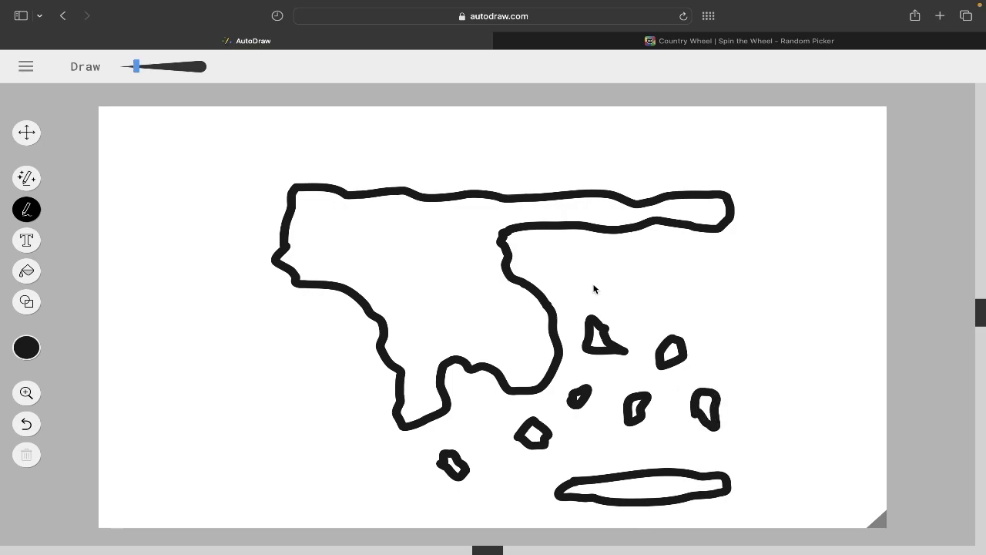
mouse_move(593, 288)
mouse_down()
mouse_move(613, 305)
mouse_move(626, 297)
mouse_move(594, 287)
mouse_up()
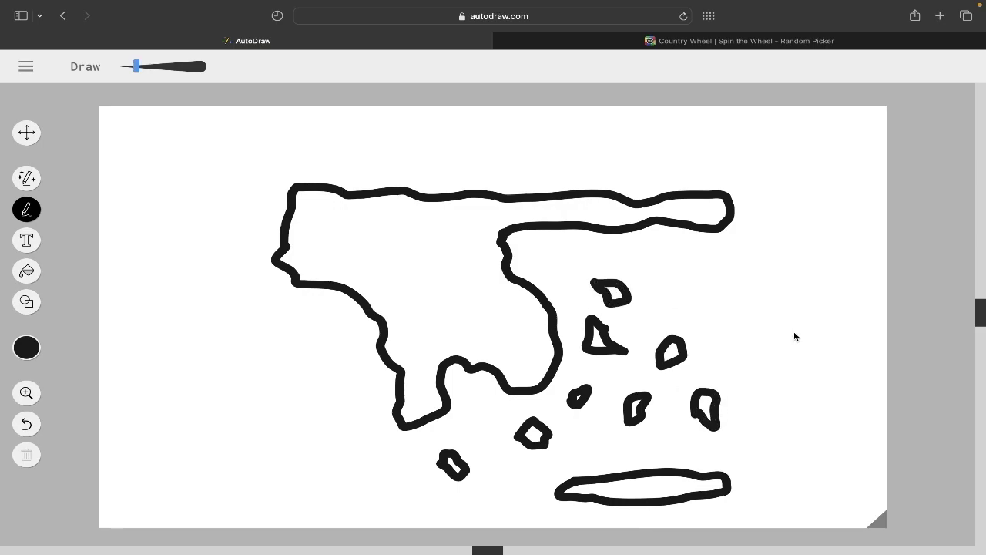
mouse_move(768, 352)
mouse_down()
mouse_move(777, 376)
mouse_move(792, 370)
mouse_move(769, 355)
mouse_up()
mouse_move(753, 398)
mouse_down()
mouse_move(755, 424)
mouse_move(759, 406)
mouse_up()
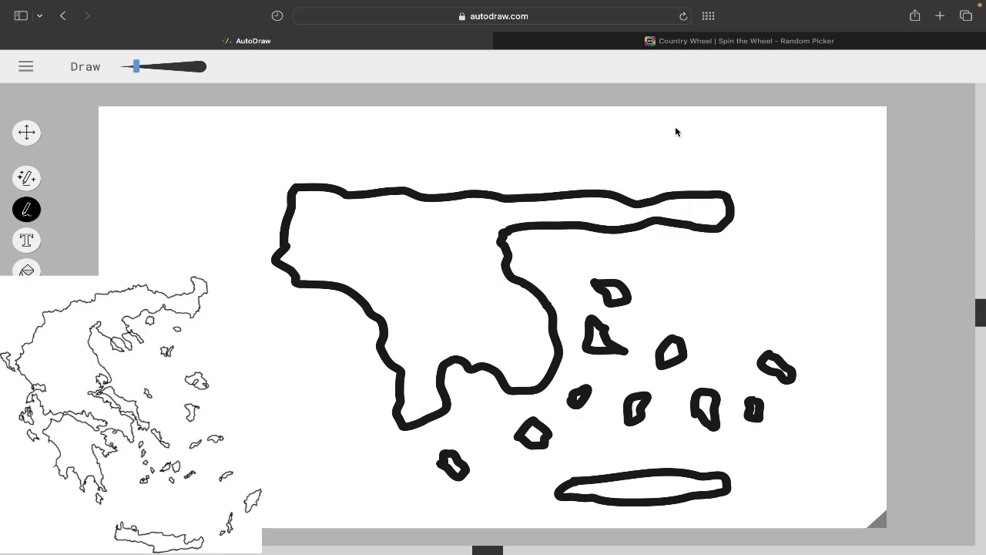
Step: Draw a red curve for the true northern border and a red circle around the southern peninsula
mouse_move(680, 129)
mouse_down()
mouse_move(661, 154)
mouse_move(484, 144)
mouse_move(394, 166)
mouse_move(324, 236)
mouse_move(265, 268)
mouse_up()
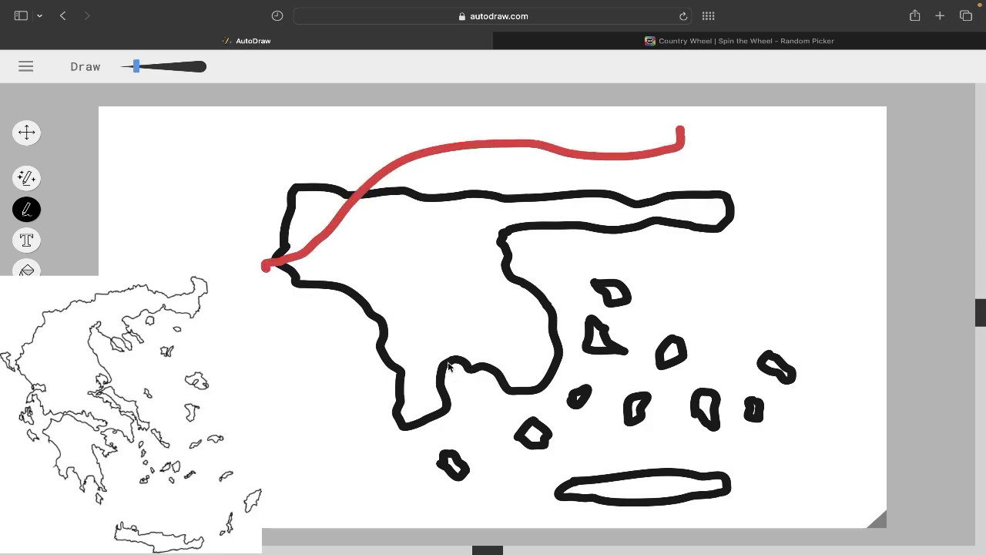
mouse_move(382, 332)
mouse_down()
mouse_move(402, 317)
mouse_move(436, 324)
mouse_move(463, 352)
mouse_move(477, 399)
mouse_move(458, 433)
mouse_move(387, 422)
mouse_move(351, 390)
mouse_move(345, 364)
mouse_move(368, 335)
mouse_move(412, 330)
mouse_up()
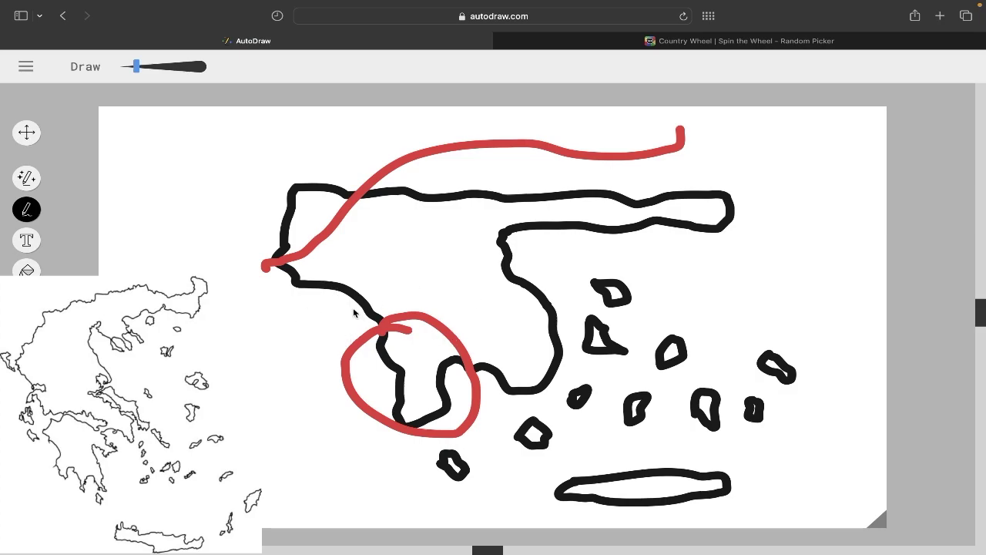
drag(463, 360, 364, 331)
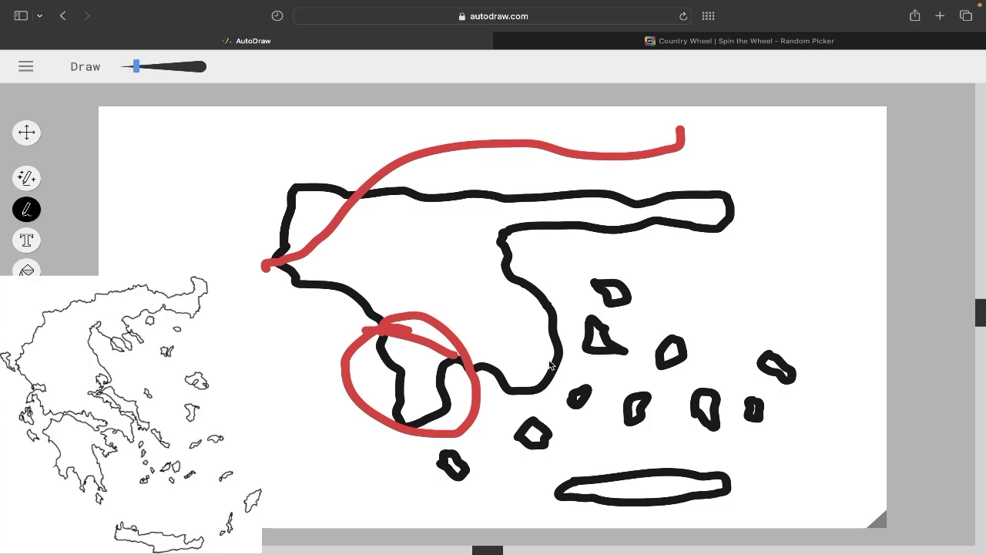
Step: Spin the country wheel again to land on Laos, then return to the blank AutoDraw canvas
key(ctrl+Tab)
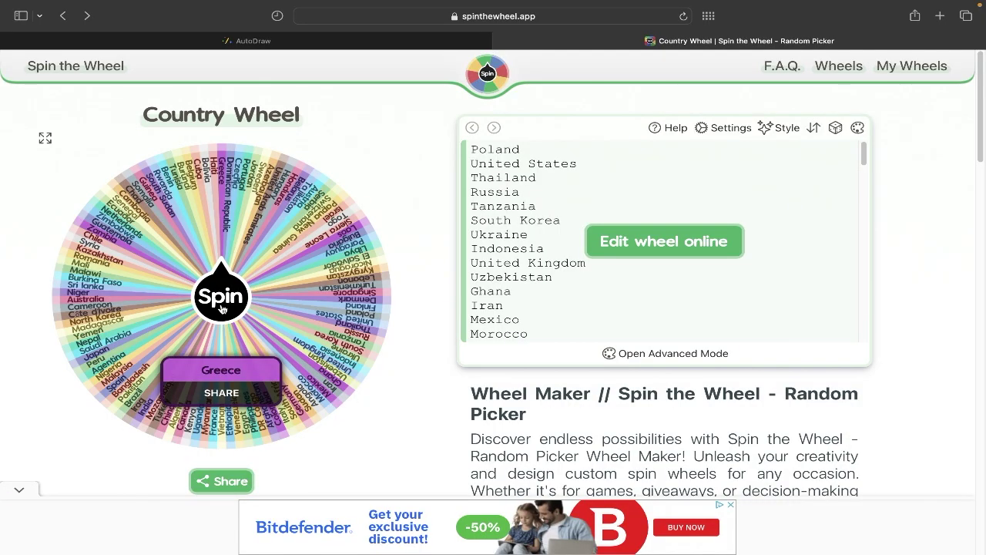
click(247, 293)
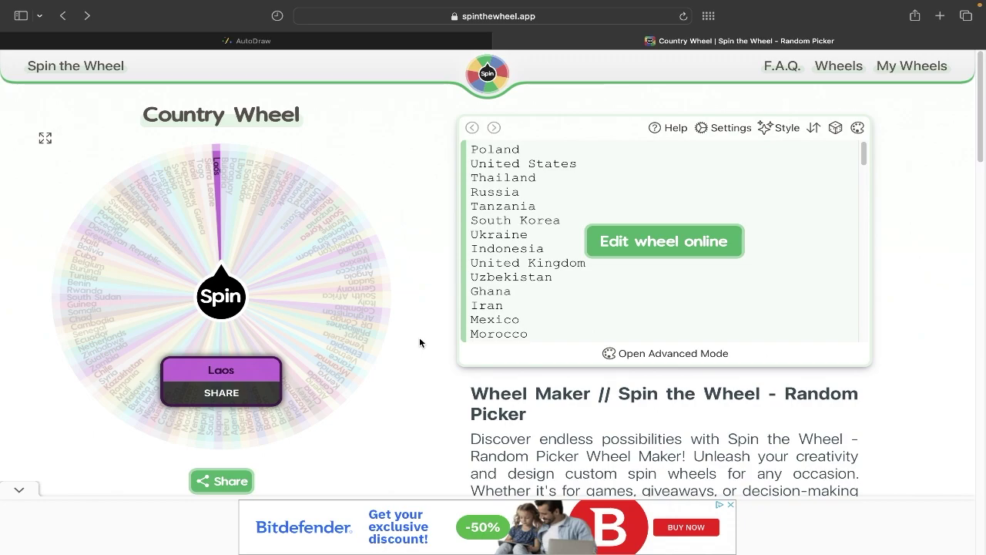
click(314, 41)
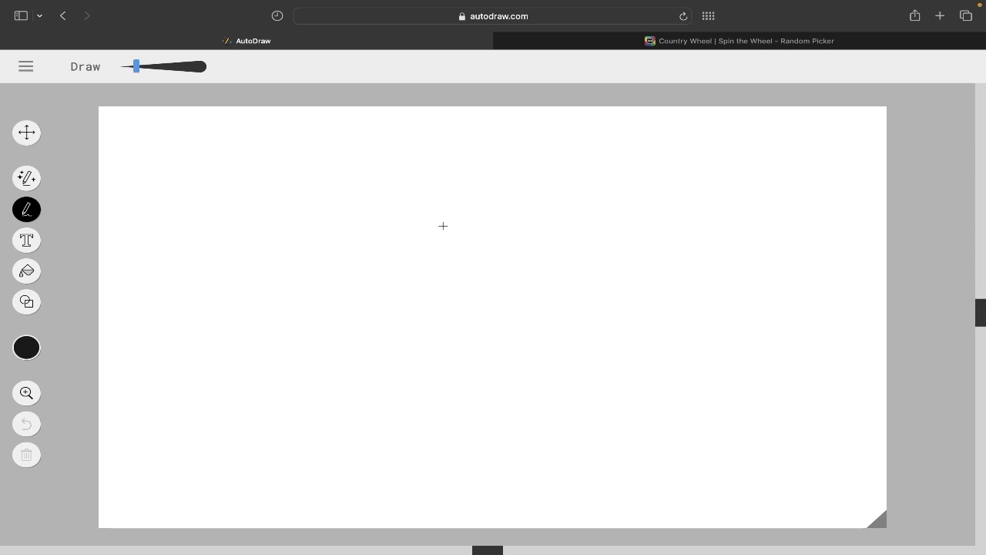
Step: Draw the Laos outline with its long southern tail, undoing a first attempt
mouse_move(459, 225)
mouse_down()
mouse_move(462, 145)
mouse_move(399, 121)
mouse_move(343, 127)
mouse_move(265, 188)
mouse_move(282, 235)
mouse_move(261, 272)
mouse_move(360, 325)
mouse_move(395, 306)
mouse_move(405, 280)
mouse_move(476, 309)
mouse_move(551, 401)
mouse_move(644, 473)
mouse_up()
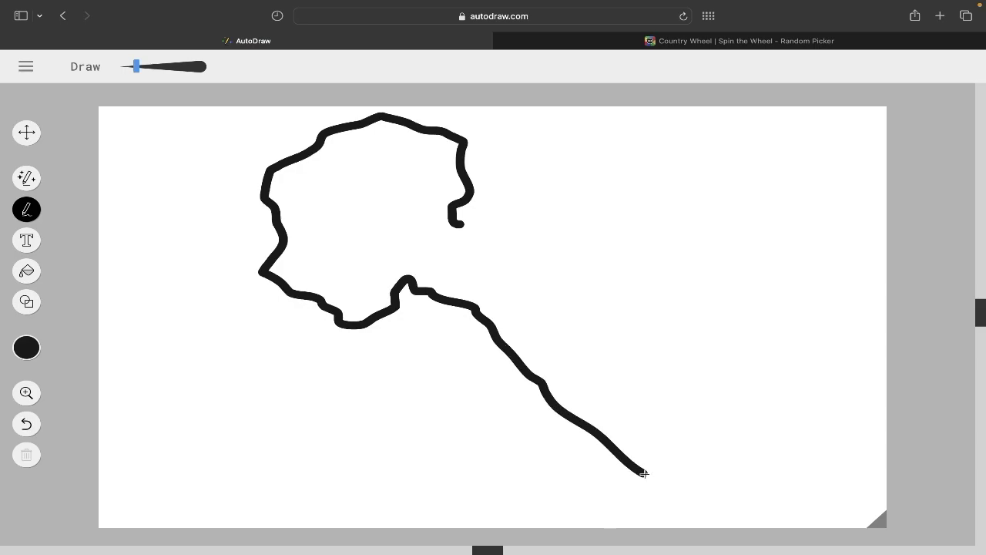
key(super+z)
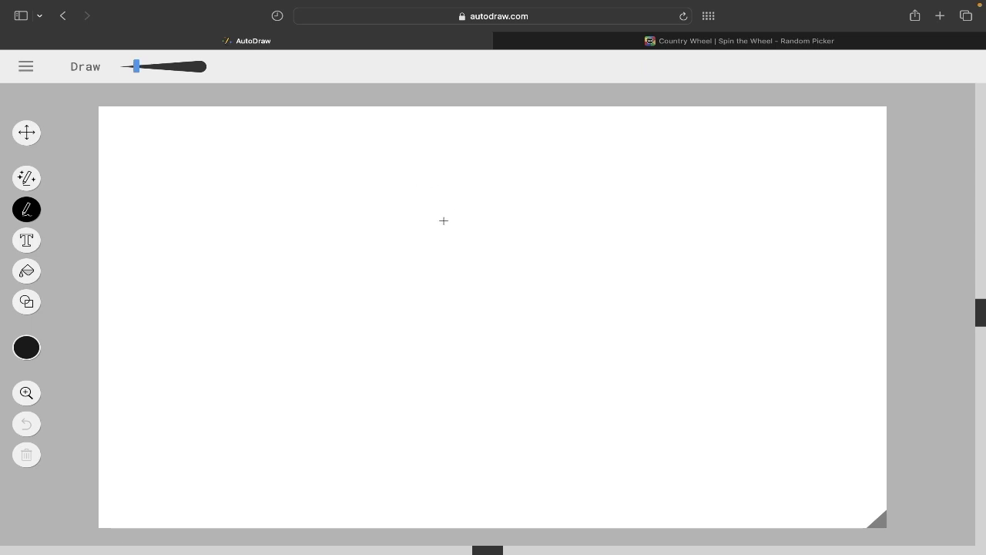
mouse_move(494, 273)
mouse_down()
mouse_move(501, 181)
mouse_move(452, 126)
mouse_move(393, 136)
mouse_move(343, 164)
mouse_move(308, 271)
mouse_move(320, 303)
mouse_move(421, 325)
mouse_move(473, 360)
mouse_move(592, 495)
mouse_move(627, 512)
mouse_move(656, 504)
mouse_move(614, 436)
mouse_move(618, 393)
mouse_move(493, 271)
mouse_up()
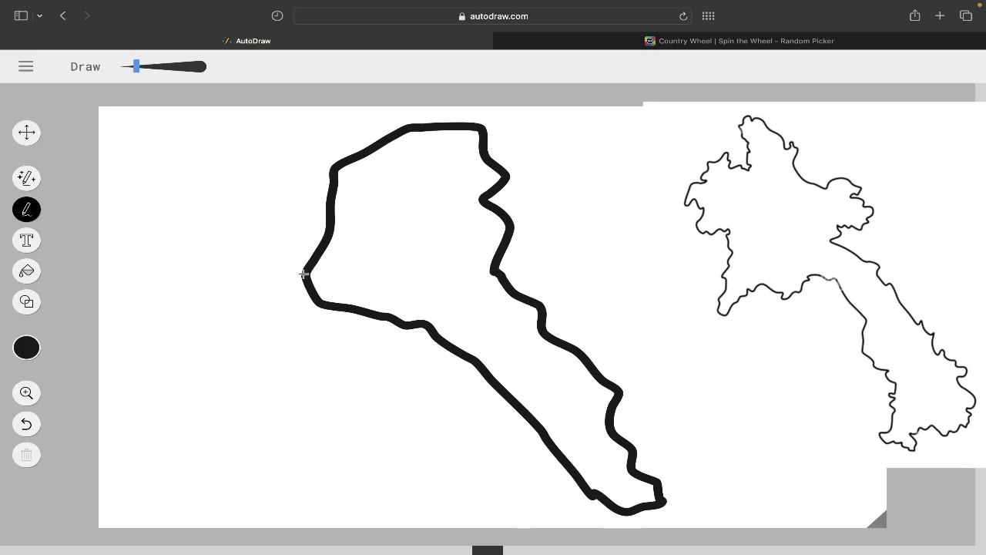
Step: Add correction loops around the Laos outline, then undo them and the outline to a blank canvas
mouse_move(303, 274)
mouse_down()
mouse_move(287, 351)
mouse_move(393, 319)
mouse_up()
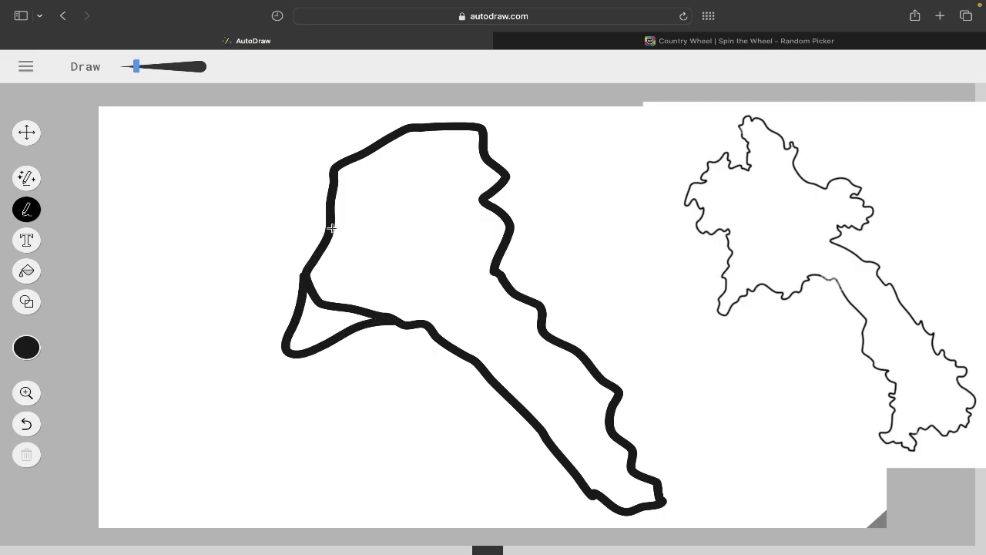
mouse_move(331, 228)
mouse_down()
mouse_move(257, 165)
mouse_move(392, 143)
mouse_move(518, 173)
mouse_move(454, 353)
mouse_move(488, 308)
mouse_move(471, 331)
mouse_move(359, 383)
mouse_up()
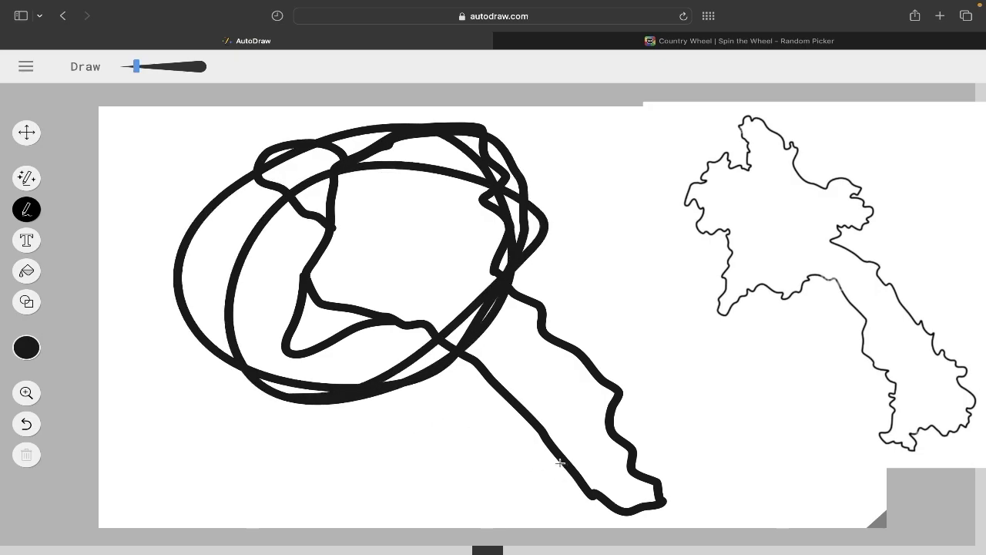
mouse_move(560, 462)
mouse_down()
mouse_move(542, 498)
mouse_move(535, 520)
mouse_move(651, 505)
mouse_up()
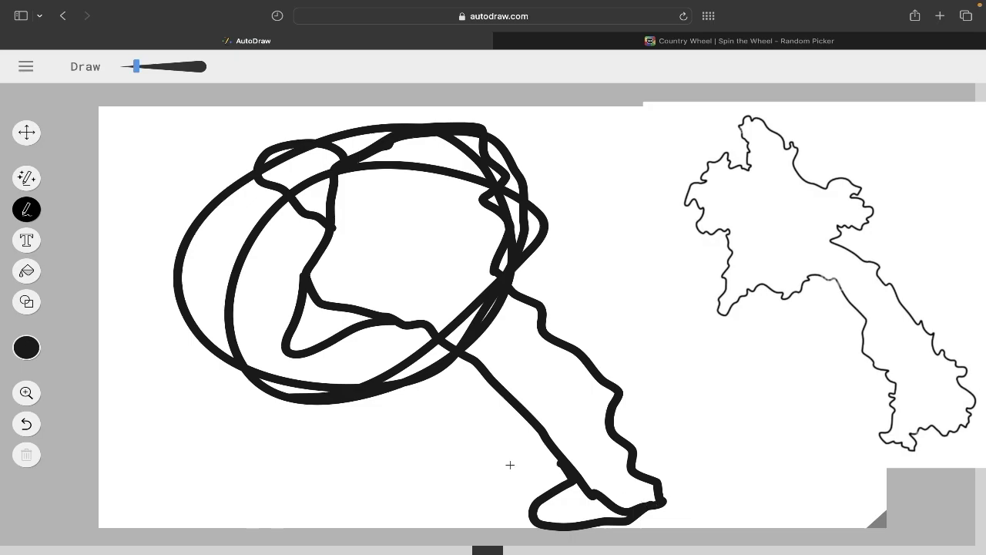
key(super+z)
key(super+z)
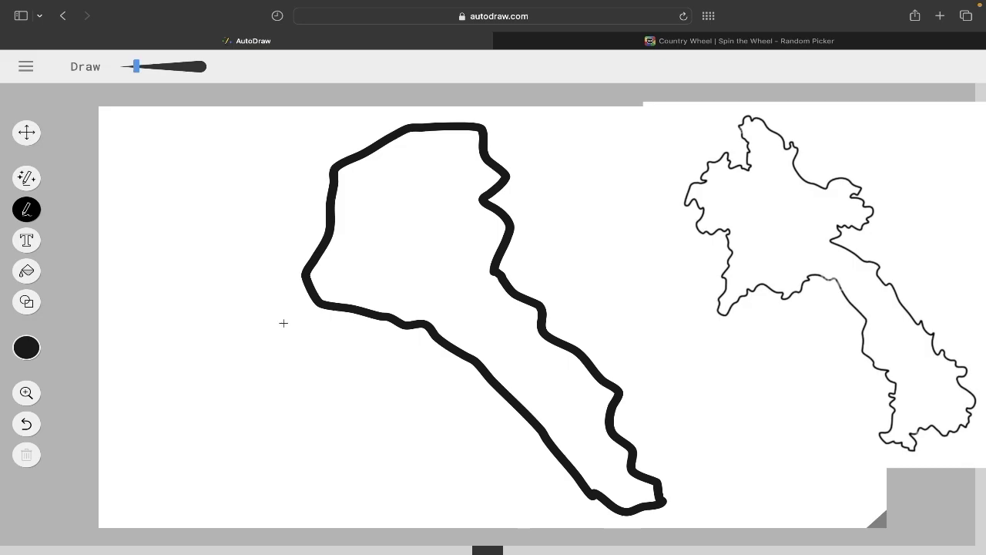
key(super+z)
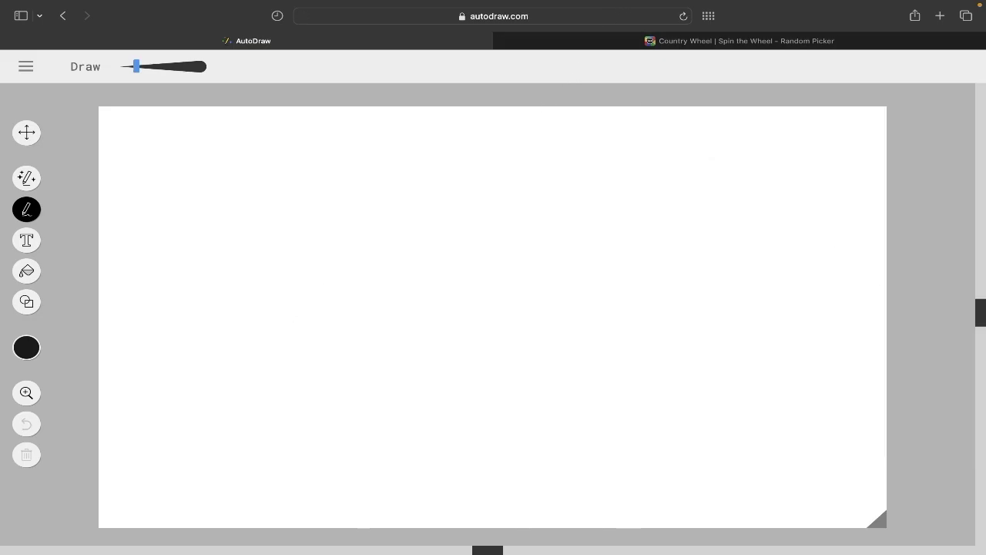
Step: Spin the country wheel to pick Austria, then go back to the empty AutoDraw canvas
click(578, 44)
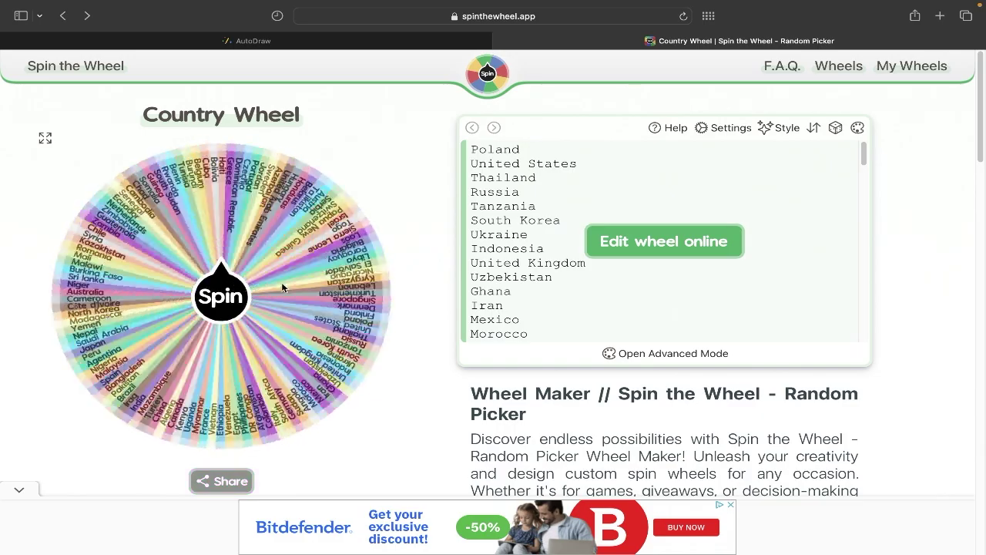
click(282, 288)
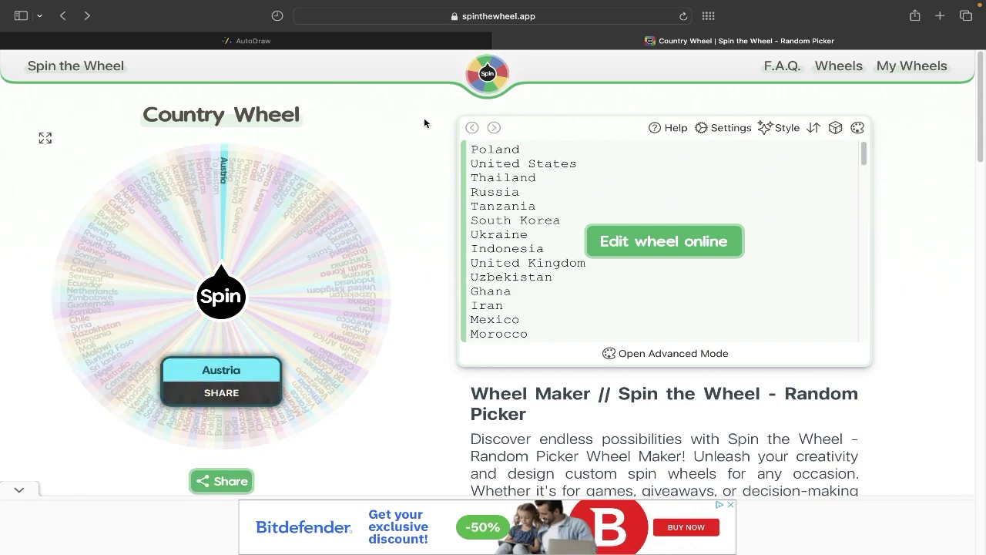
click(308, 40)
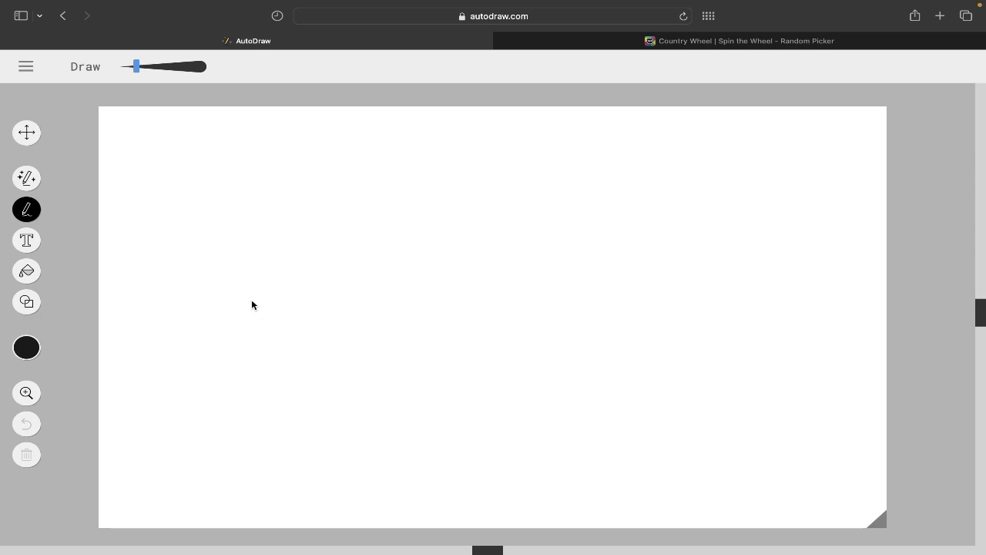
Step: Sketch Austria as a narrow western strip widening into a rounded east
drag(251, 300, 490, 310)
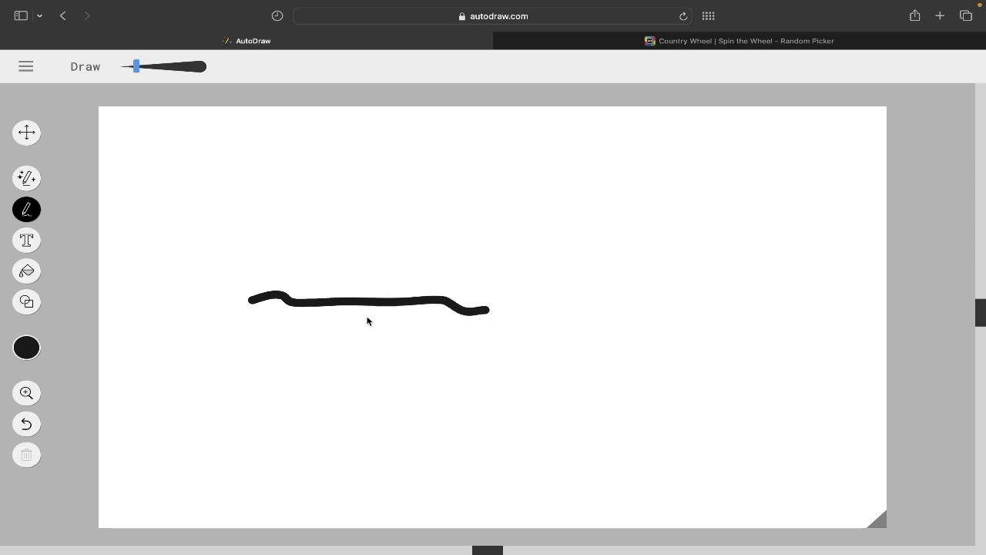
mouse_move(255, 302)
mouse_down()
mouse_move(250, 337)
mouse_move(489, 349)
mouse_move(556, 340)
mouse_move(691, 363)
mouse_move(693, 353)
mouse_move(721, 352)
mouse_move(765, 306)
mouse_move(768, 255)
mouse_move(735, 228)
mouse_move(716, 237)
mouse_move(681, 190)
mouse_move(630, 196)
mouse_move(573, 247)
mouse_move(511, 251)
mouse_move(511, 292)
mouse_move(486, 310)
mouse_up()
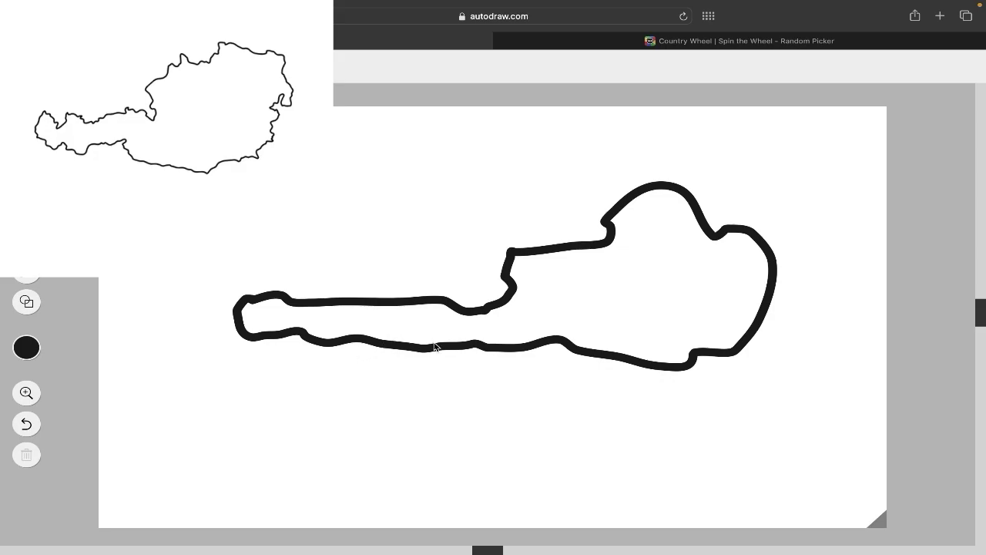
Step: Try redrawn southern and upper edge strokes, then undo them back to the original Austria outline
mouse_move(434, 346)
mouse_down()
mouse_move(547, 397)
mouse_move(662, 406)
mouse_move(759, 331)
mouse_move(768, 228)
mouse_up()
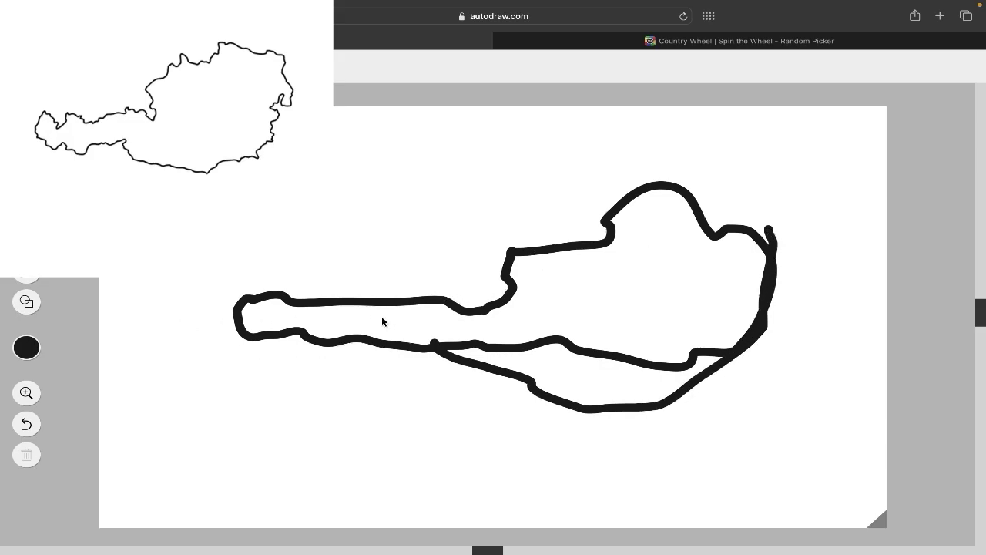
mouse_move(418, 298)
mouse_down()
mouse_move(488, 236)
mouse_move(559, 207)
mouse_move(677, 189)
mouse_up()
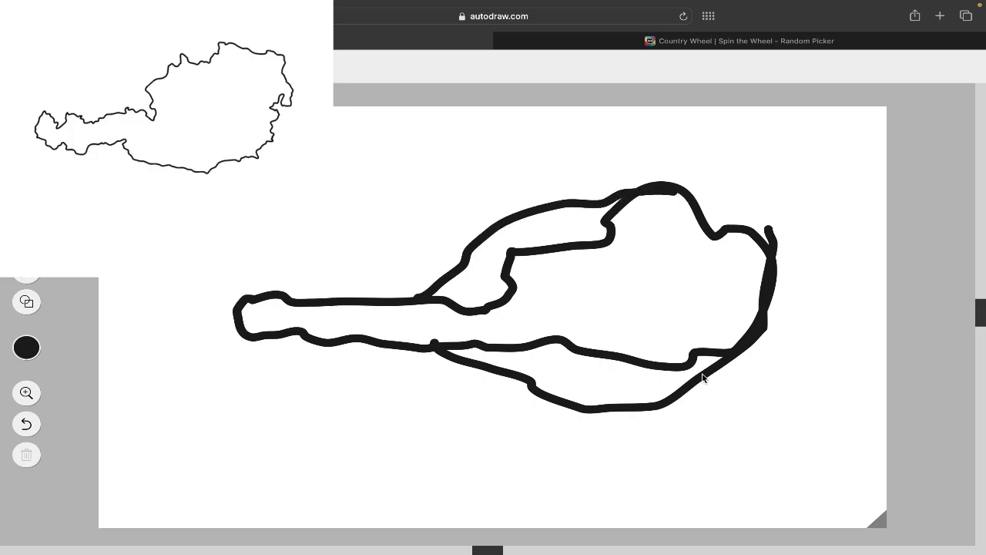
key(super+z)
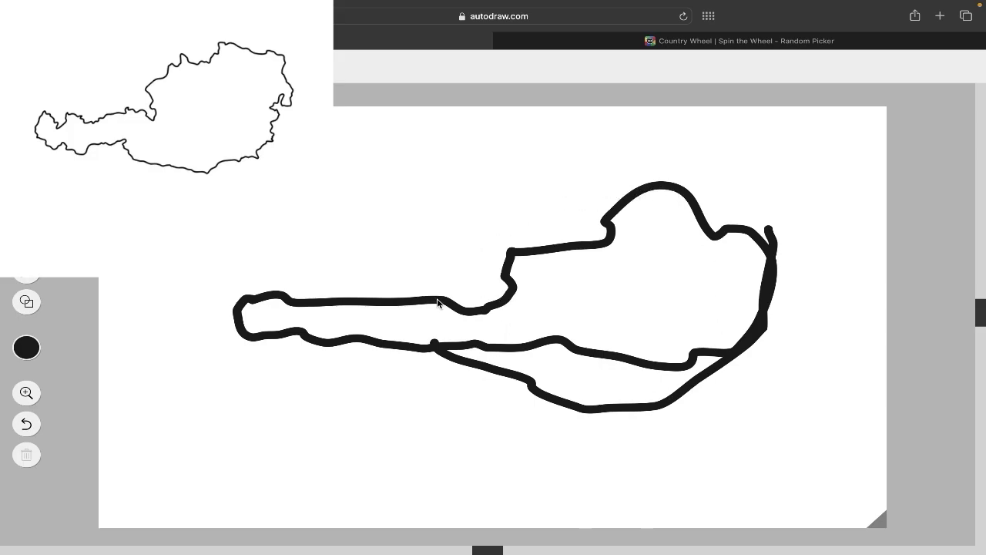
mouse_move(437, 299)
mouse_down()
mouse_move(500, 254)
mouse_move(662, 184)
mouse_up()
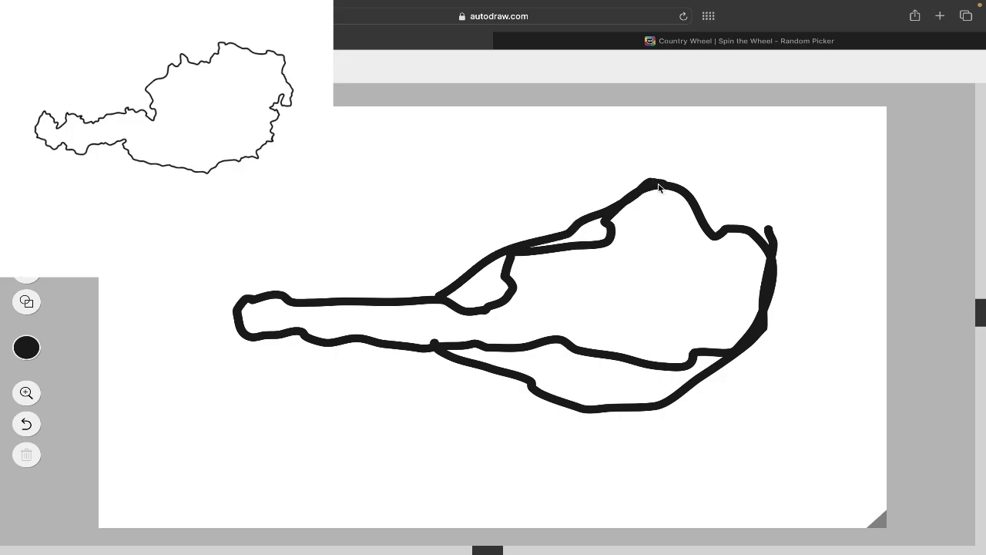
key(super+z)
mouse_move(443, 302)
mouse_down()
mouse_move(472, 299)
mouse_move(504, 237)
mouse_move(633, 190)
mouse_up()
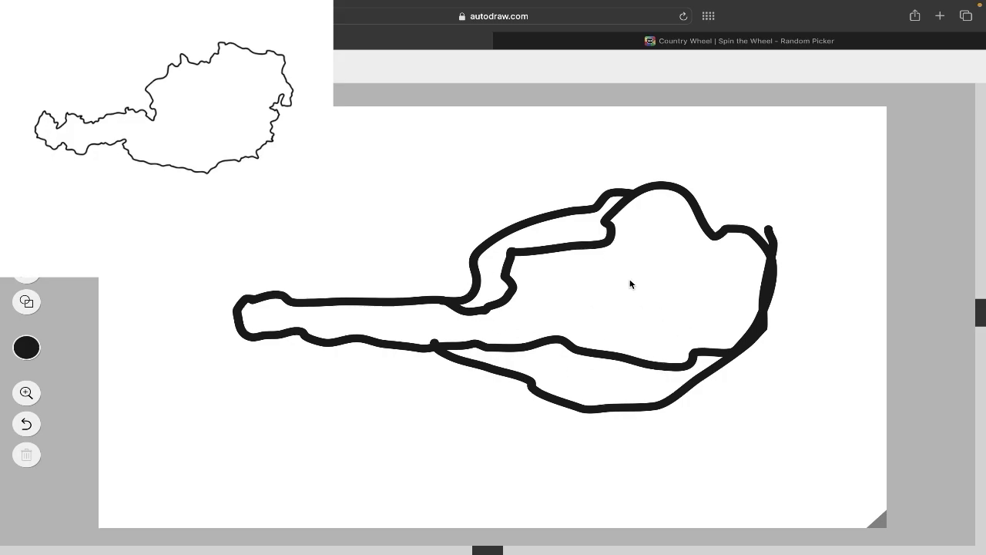
key(super+z)
key(super+z)
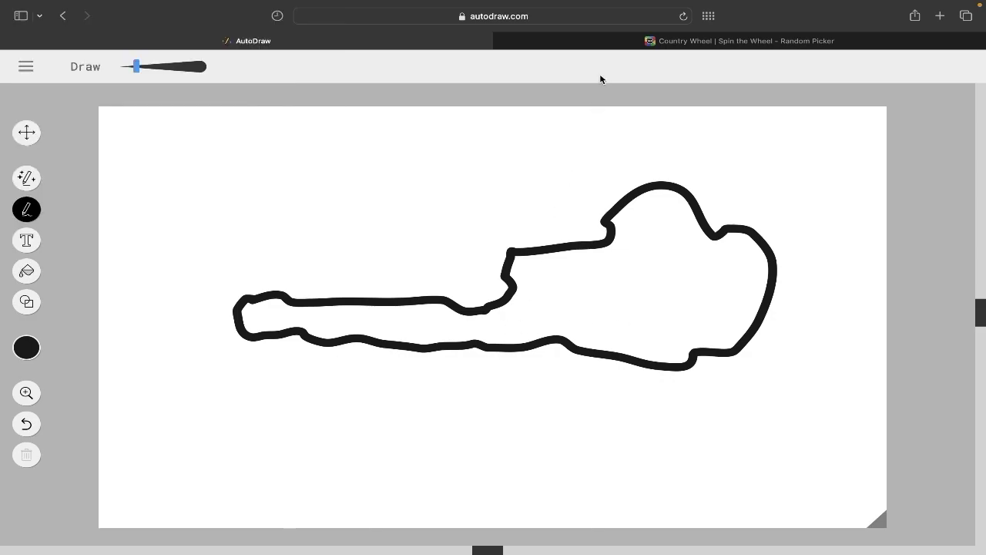
Step: Spin the country wheel twice, past Austria to Syria, then return to the blank AutoDraw canvas
click(599, 41)
click(224, 296)
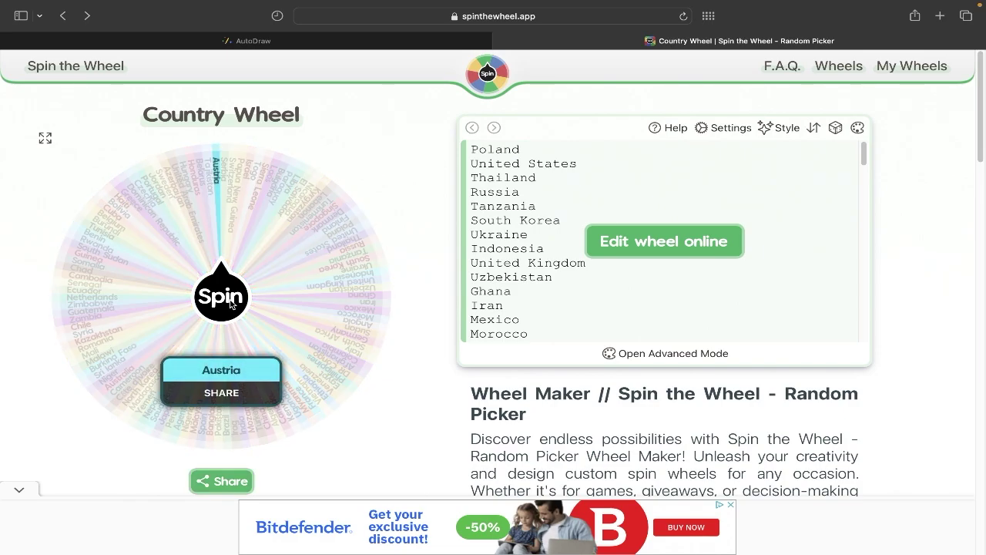
click(230, 304)
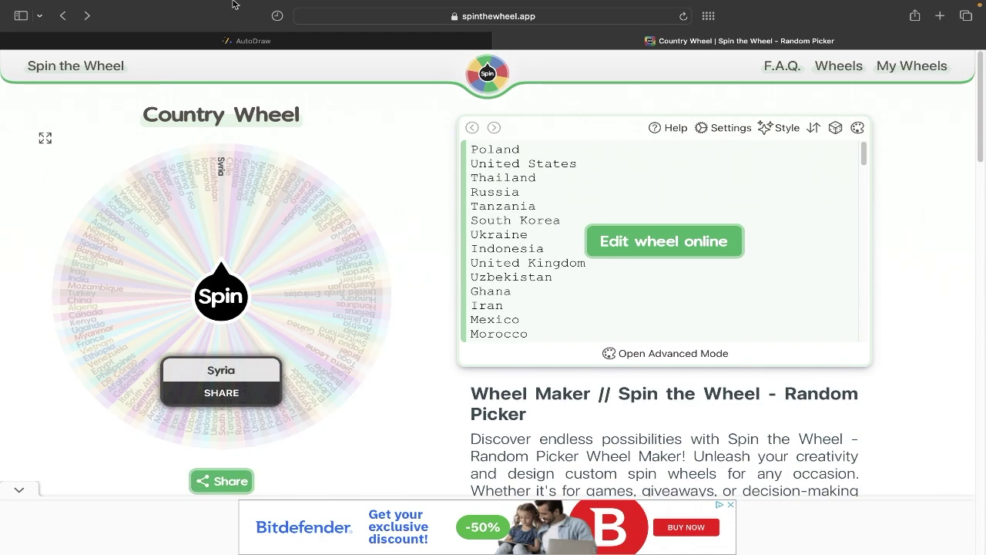
click(251, 43)
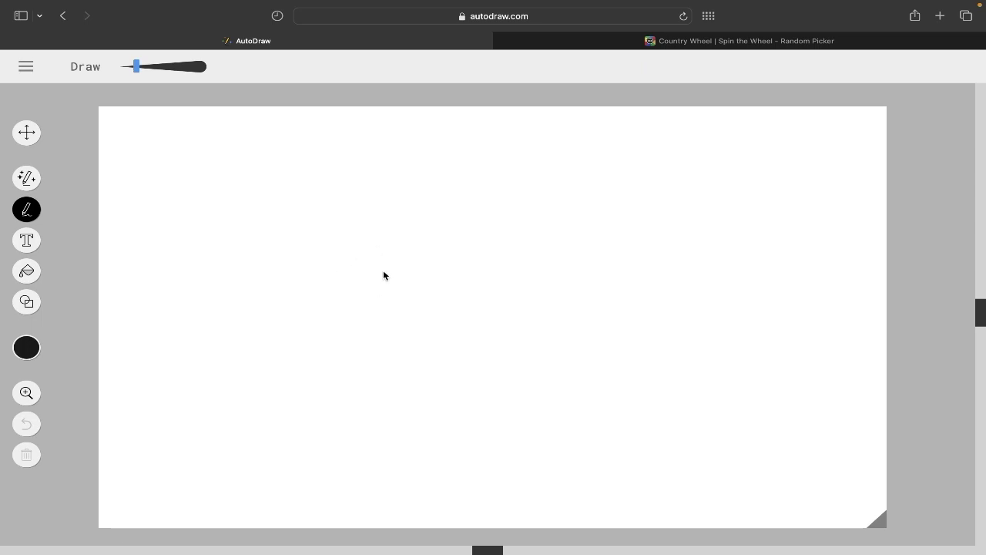
mouse_move(384, 271)
mouse_down()
mouse_move(265, 405)
mouse_move(344, 418)
mouse_move(507, 345)
mouse_up()
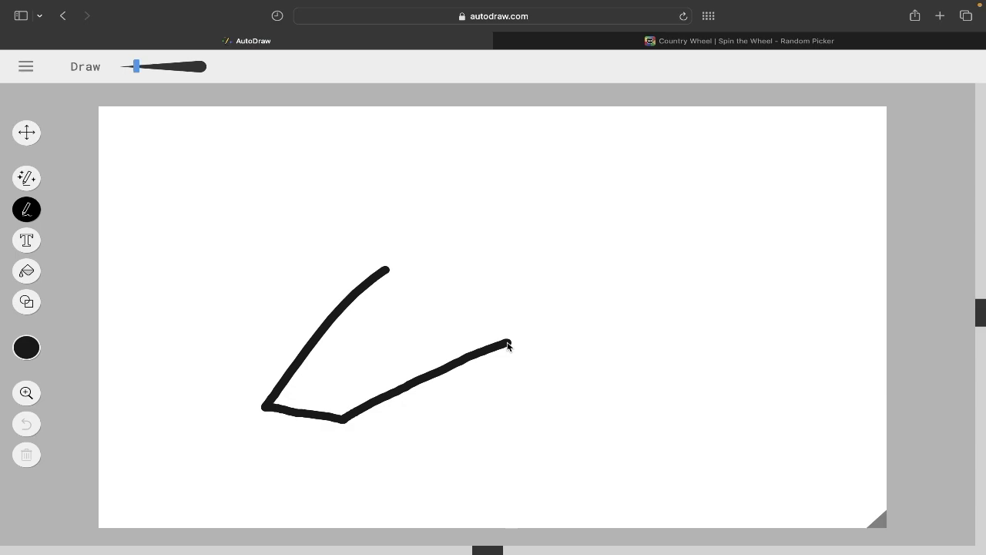
mouse_move(387, 269)
mouse_down()
mouse_move(354, 236)
mouse_move(410, 162)
mouse_move(479, 125)
mouse_move(485, 158)
mouse_move(516, 186)
mouse_move(520, 205)
mouse_up()
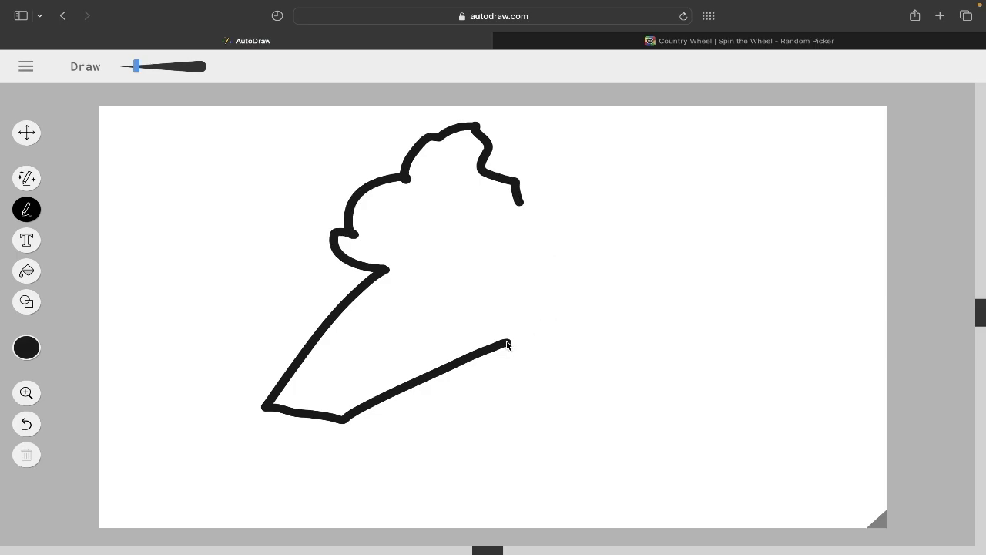
mouse_move(507, 344)
mouse_down()
mouse_move(584, 371)
mouse_move(643, 373)
mouse_move(633, 315)
mouse_move(522, 196)
mouse_up()
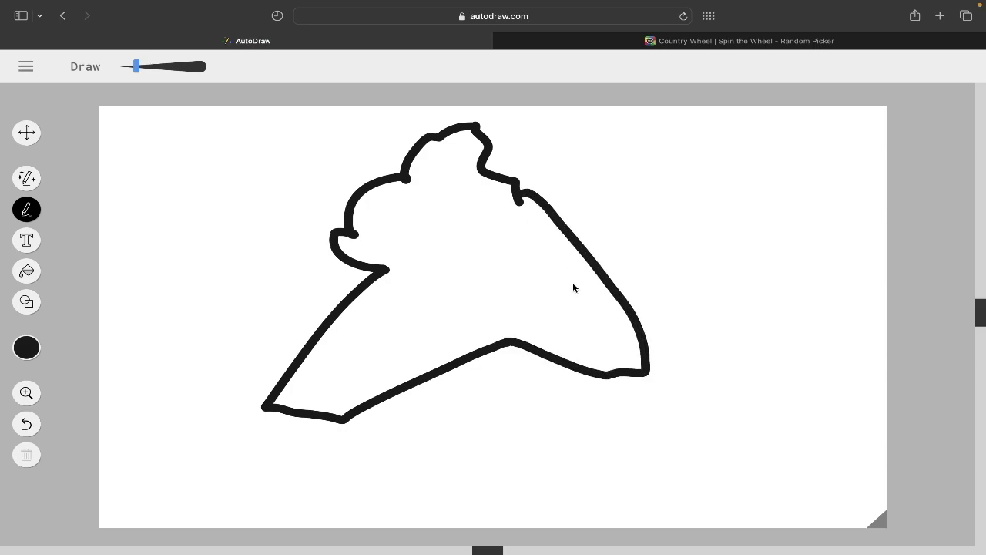
key(super+z)
key(super+z)
key(super+z)
key(super+z)
key(super+z)
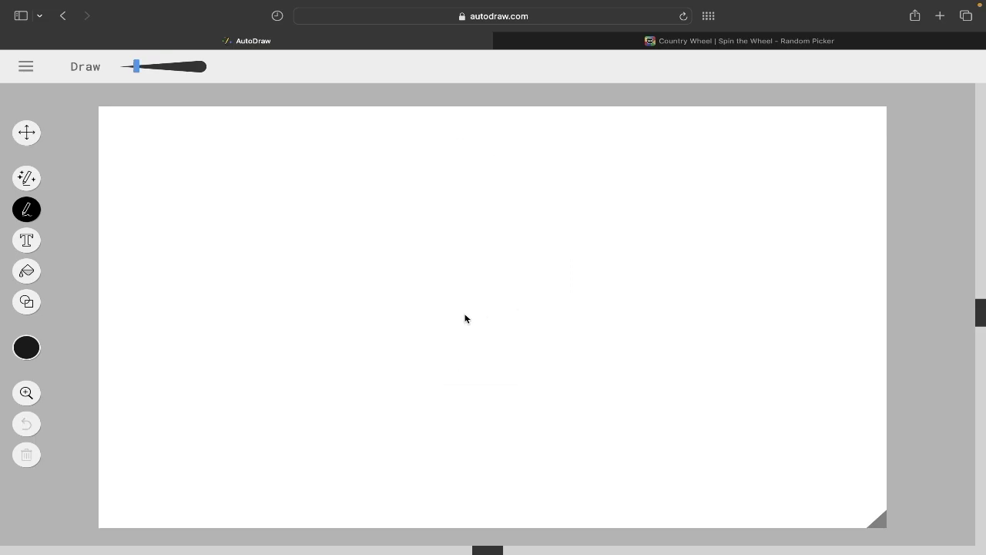
Step: Sketch Syria's northern, western and southwestern borders, undoing and redrawing the misplaced lower strokes
mouse_move(457, 185)
mouse_down()
mouse_move(392, 162)
mouse_move(327, 185)
mouse_move(315, 221)
mouse_move(356, 260)
mouse_move(356, 277)
mouse_move(403, 283)
mouse_move(408, 304)
mouse_move(375, 312)
mouse_up()
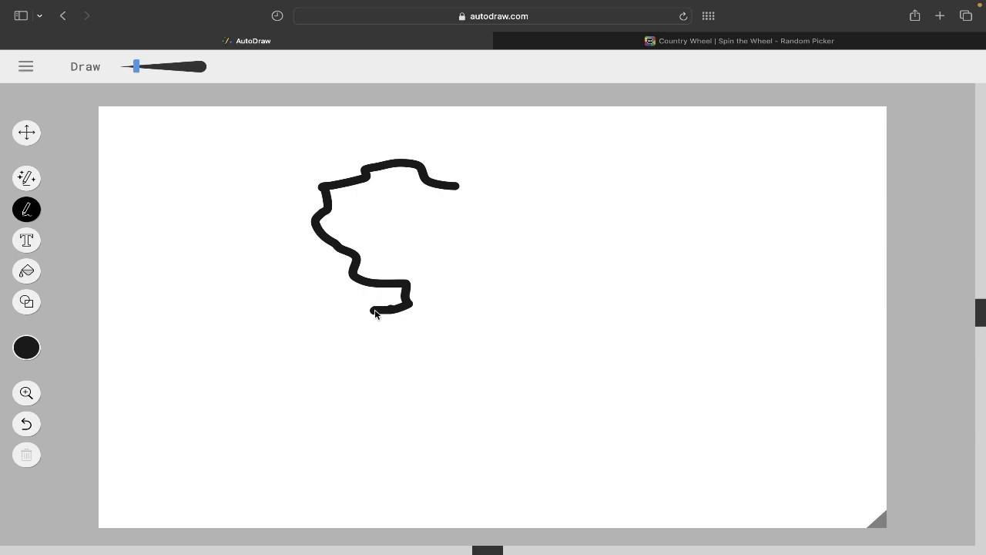
mouse_move(374, 312)
mouse_down()
mouse_move(248, 423)
mouse_move(526, 516)
mouse_move(553, 393)
mouse_move(616, 377)
mouse_up()
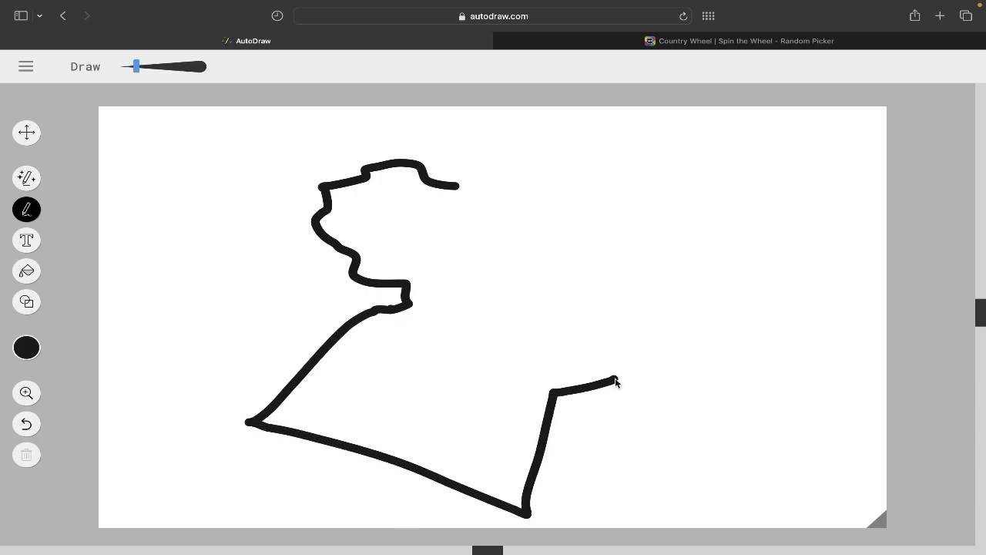
key(super+z)
key(super+z)
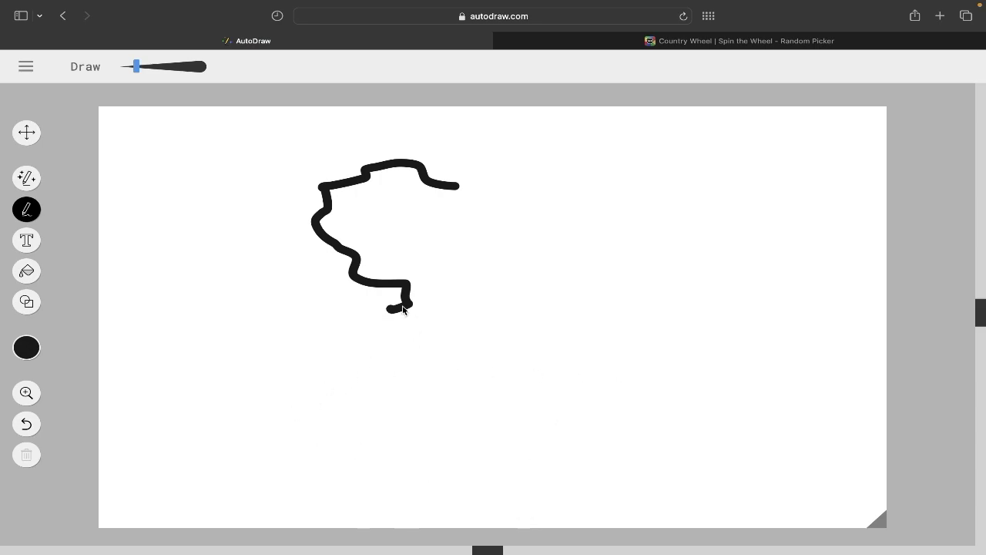
mouse_move(390, 309)
mouse_down()
mouse_move(519, 453)
mouse_move(605, 377)
mouse_move(667, 346)
mouse_move(549, 318)
mouse_move(523, 222)
mouse_move(455, 187)
mouse_up()
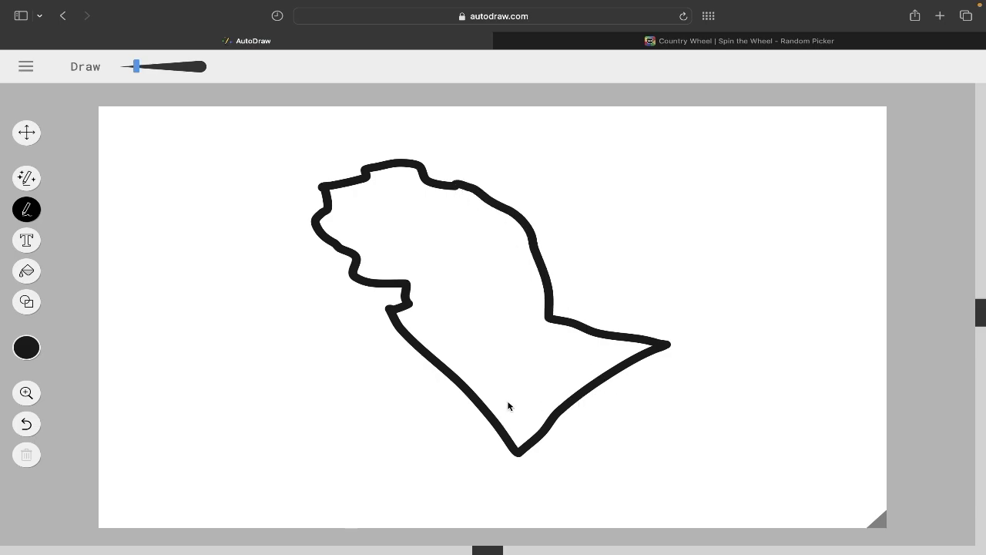
key(super+z)
key(super+z)
key(super+z)
key(super+z)
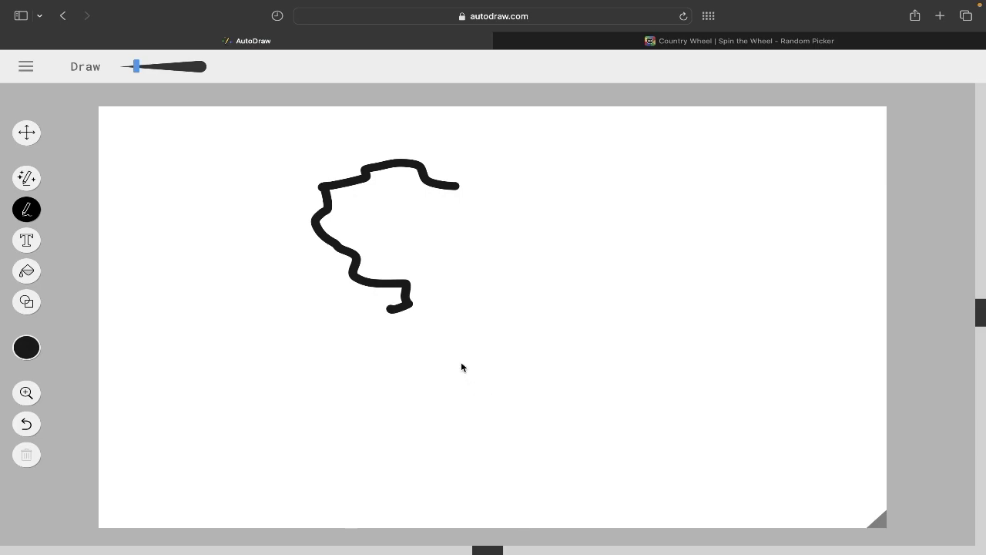
mouse_move(390, 310)
mouse_down()
mouse_move(310, 423)
mouse_move(429, 460)
mouse_move(681, 455)
mouse_move(608, 361)
mouse_move(578, 305)
mouse_move(563, 246)
mouse_move(460, 187)
mouse_up()
key(ctrl+z)
key(ctrl+z)
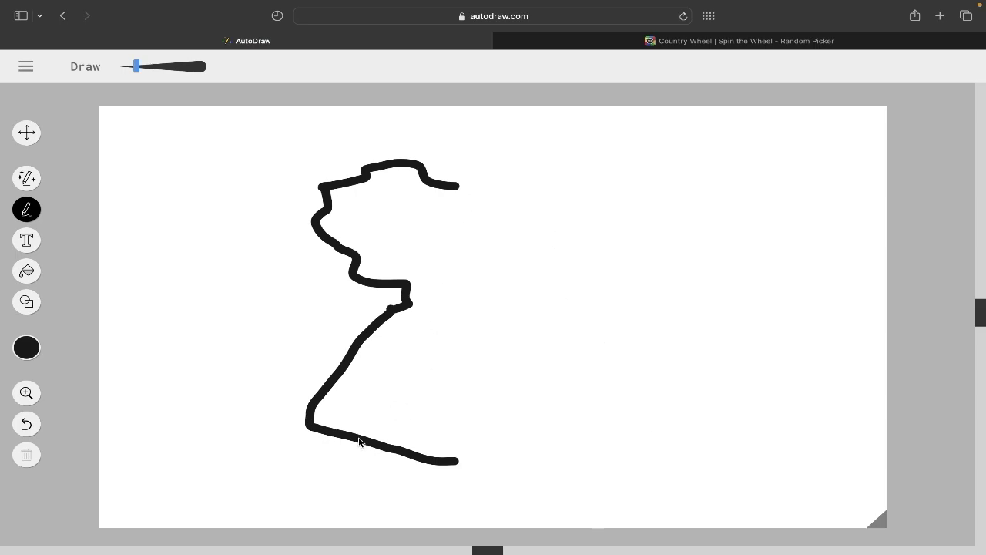
key(ctrl+z)
click(387, 313)
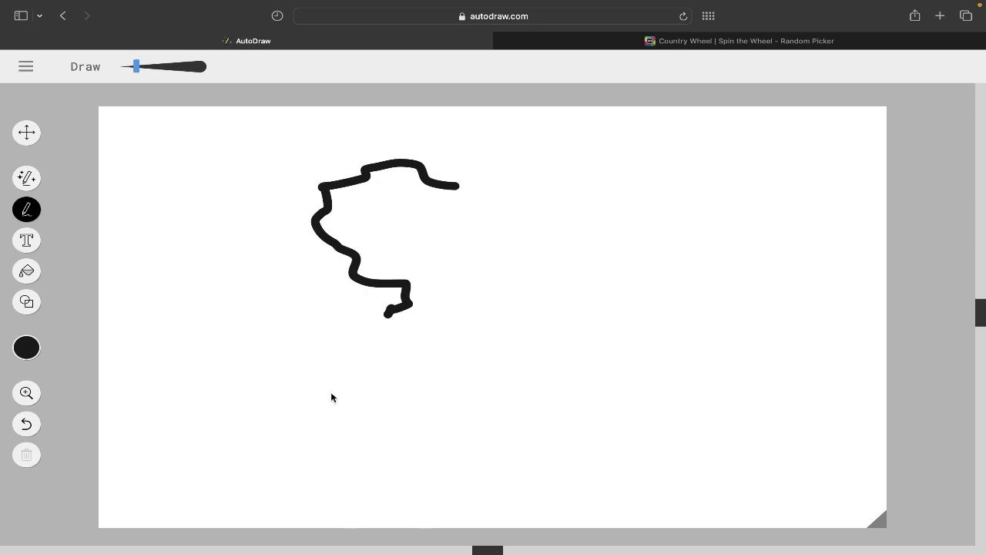
mouse_move(389, 311)
mouse_down()
mouse_move(302, 415)
mouse_move(376, 399)
mouse_move(431, 406)
mouse_move(524, 460)
mouse_move(628, 415)
mouse_move(487, 173)
mouse_move(468, 171)
mouse_move(453, 190)
mouse_up()
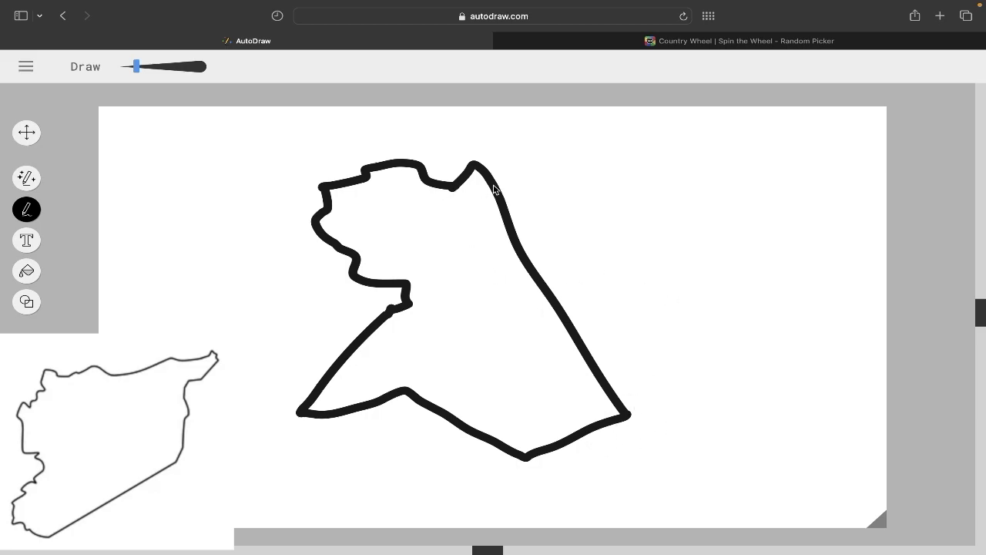
mouse_move(482, 176)
mouse_down()
mouse_move(494, 176)
mouse_move(536, 231)
mouse_move(655, 425)
mouse_up()
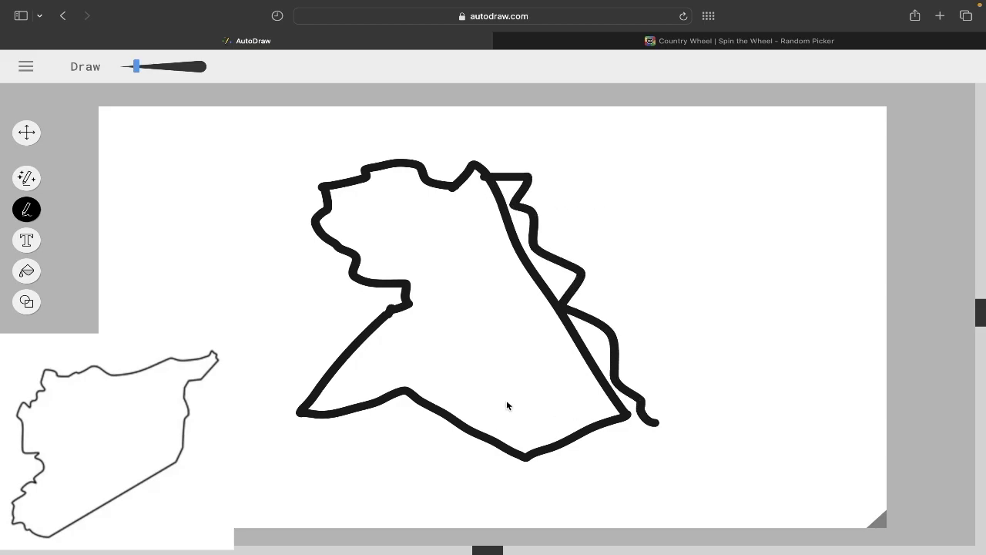
mouse_move(323, 217)
mouse_down()
mouse_move(223, 212)
mouse_move(252, 196)
mouse_move(345, 191)
mouse_up()
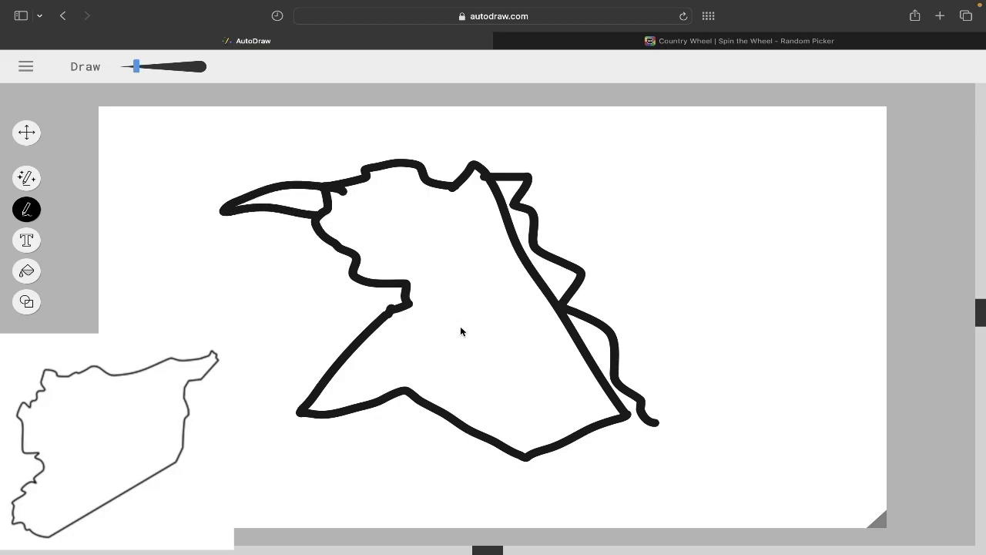
drag(255, 325, 428, 407)
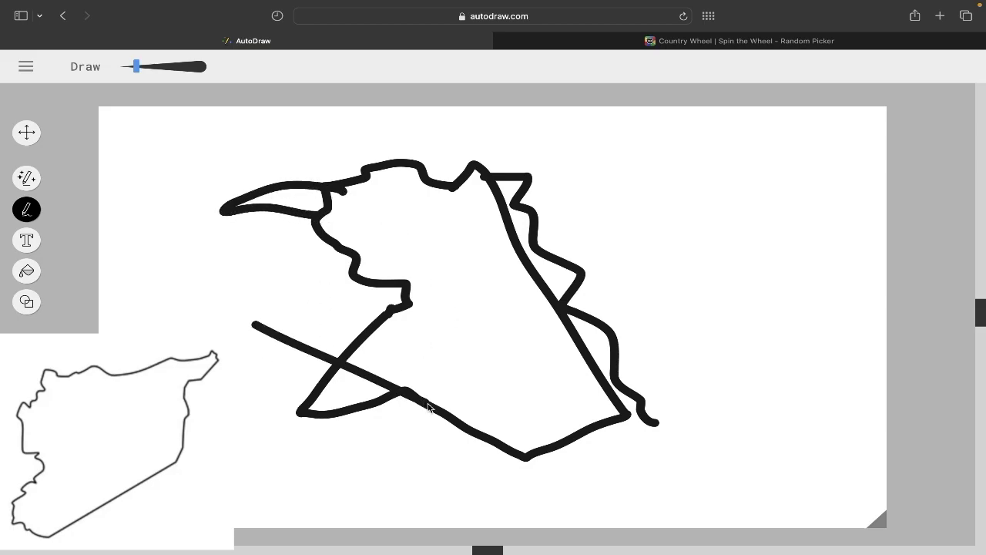
drag(351, 424, 355, 275)
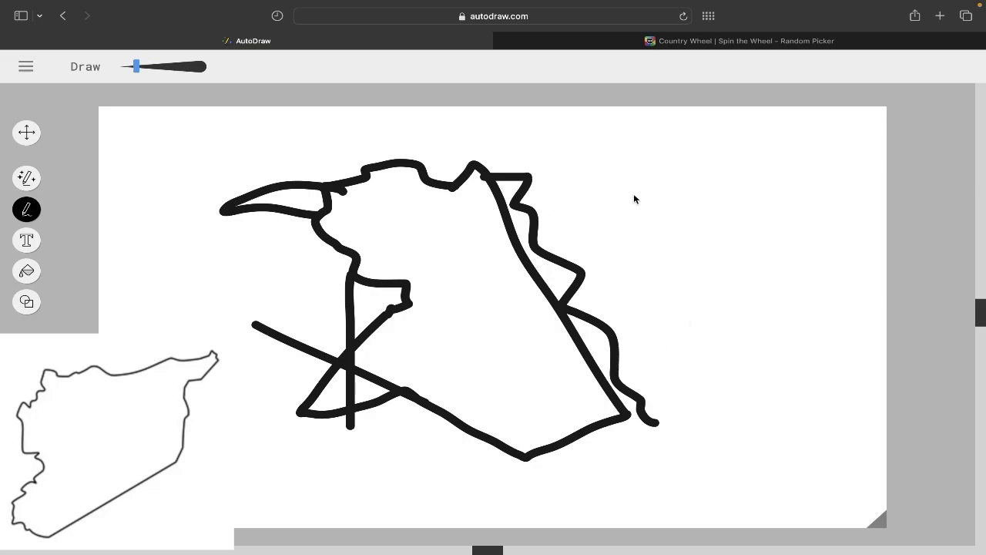
drag(631, 166, 633, 432)
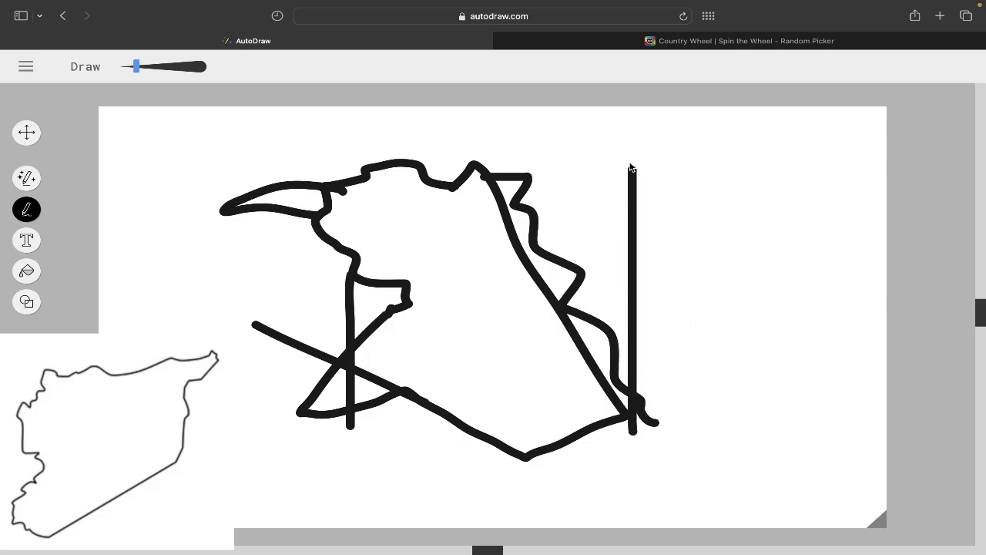
mouse_move(631, 165)
mouse_down()
mouse_move(889, 166)
mouse_move(610, 469)
mouse_up()
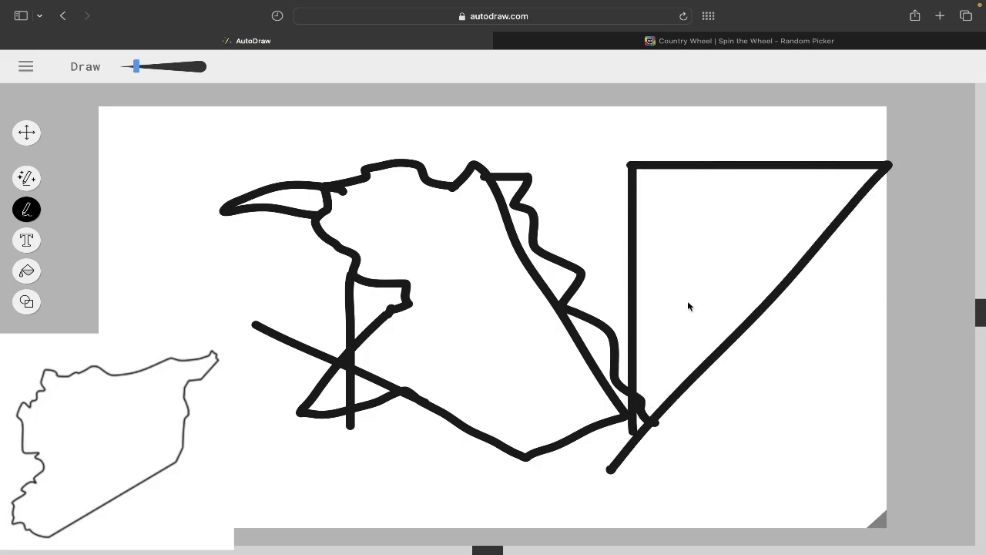
mouse_move(623, 348)
mouse_down()
mouse_move(516, 459)
mouse_move(670, 448)
mouse_up()
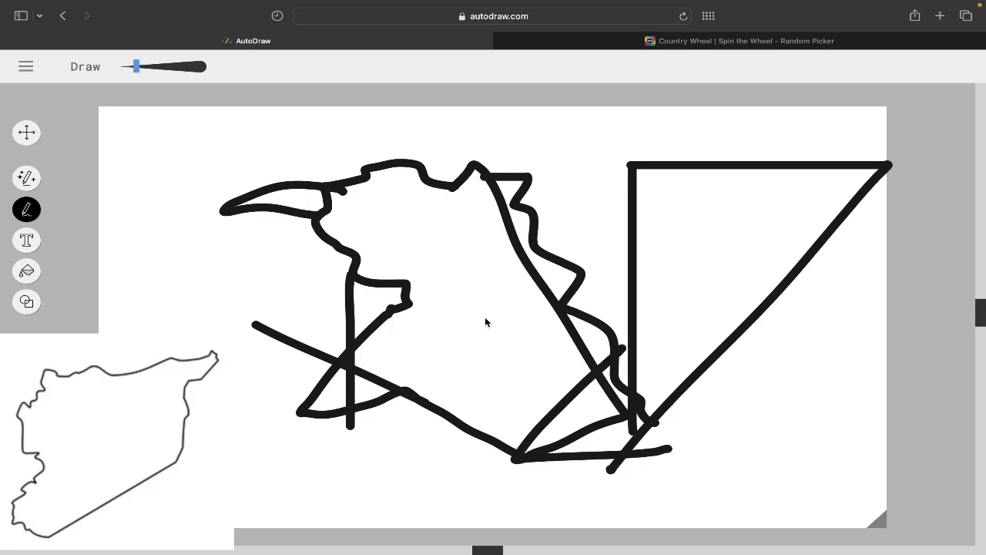
key(super+z)
key(super+z)
key(super+z)
key(super+z)
key(super+z)
key(super+z)
key(super+z)
key(super+z)
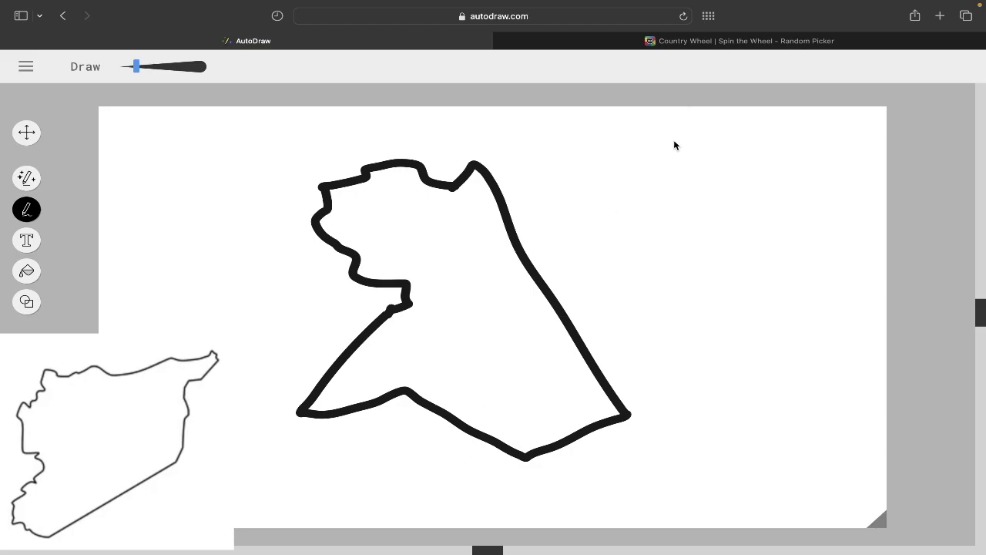
Step: Clear the Syria outline, spin the country wheel until it lands on Russia, then return to AutoDraw
key(super+z)
key(super+z)
key(super+z)
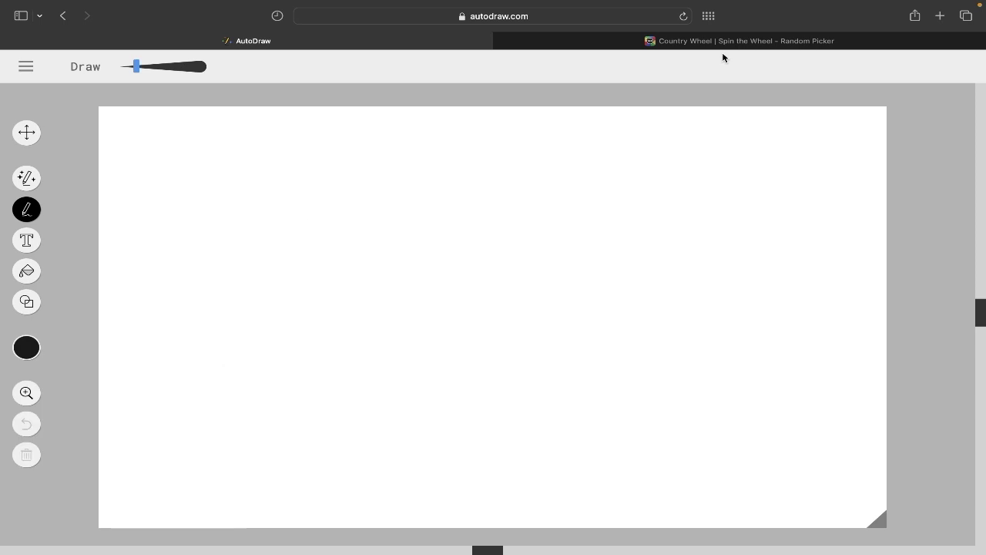
click(724, 41)
click(215, 309)
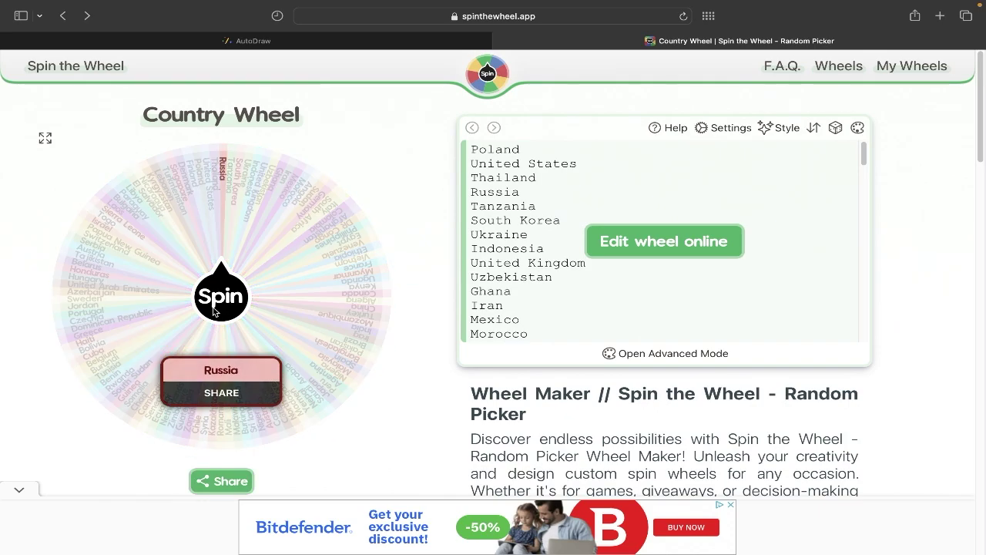
click(252, 41)
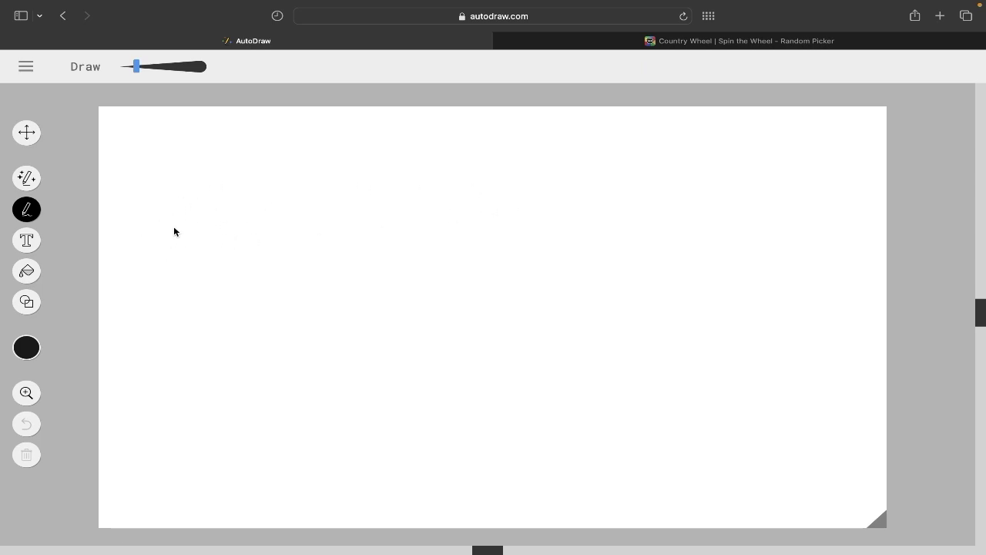
Step: Draw the Russia mainland outline, a row of small northern islands, and a dot for the western exclave
mouse_move(205, 220)
mouse_down()
mouse_move(165, 231)
mouse_move(160, 257)
mouse_move(191, 307)
mouse_move(181, 352)
mouse_move(189, 367)
mouse_move(177, 376)
mouse_move(184, 391)
mouse_move(212, 391)
mouse_move(216, 410)
mouse_move(200, 433)
mouse_move(220, 441)
mouse_move(250, 440)
mouse_move(258, 419)
mouse_move(315, 374)
mouse_move(427, 344)
mouse_move(574, 371)
mouse_move(655, 358)
mouse_move(738, 389)
mouse_move(788, 379)
mouse_move(790, 402)
mouse_move(760, 432)
mouse_move(778, 443)
mouse_move(797, 435)
mouse_move(831, 379)
mouse_move(828, 341)
mouse_move(847, 319)
mouse_move(870, 330)
mouse_move(882, 309)
mouse_move(839, 289)
mouse_move(852, 259)
mouse_move(873, 251)
mouse_move(867, 245)
mouse_move(778, 254)
mouse_move(809, 248)
mouse_move(768, 251)
mouse_move(745, 223)
mouse_move(471, 226)
mouse_move(345, 266)
mouse_move(362, 242)
mouse_move(356, 232)
mouse_move(251, 229)
mouse_move(259, 252)
mouse_move(199, 217)
mouse_up()
mouse_move(354, 198)
mouse_down()
mouse_move(365, 162)
mouse_move(401, 151)
mouse_move(353, 204)
mouse_up()
mouse_move(250, 166)
mouse_down()
mouse_move(279, 168)
mouse_move(290, 181)
mouse_move(246, 165)
mouse_up()
mouse_move(472, 168)
mouse_down()
mouse_move(450, 185)
mouse_move(483, 175)
mouse_up()
mouse_move(564, 164)
mouse_down()
mouse_move(543, 188)
mouse_move(586, 171)
mouse_move(558, 164)
mouse_up()
mouse_move(112, 283)
mouse_down()
mouse_move(102, 287)
mouse_move(119, 286)
mouse_up()
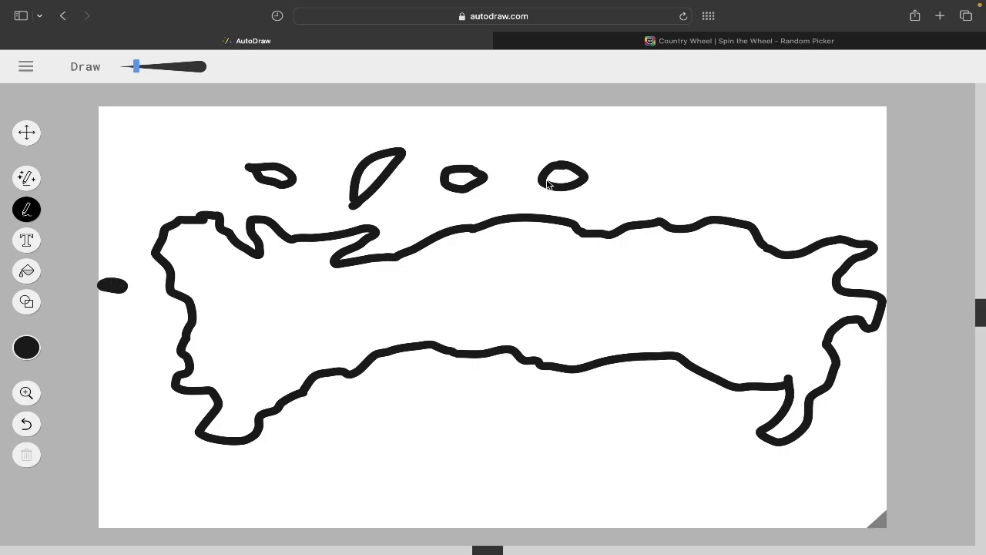
drag(640, 192, 644, 185)
drag(671, 157, 697, 202)
mouse_move(748, 191)
mouse_down()
mouse_move(791, 216)
mouse_move(738, 188)
mouse_up()
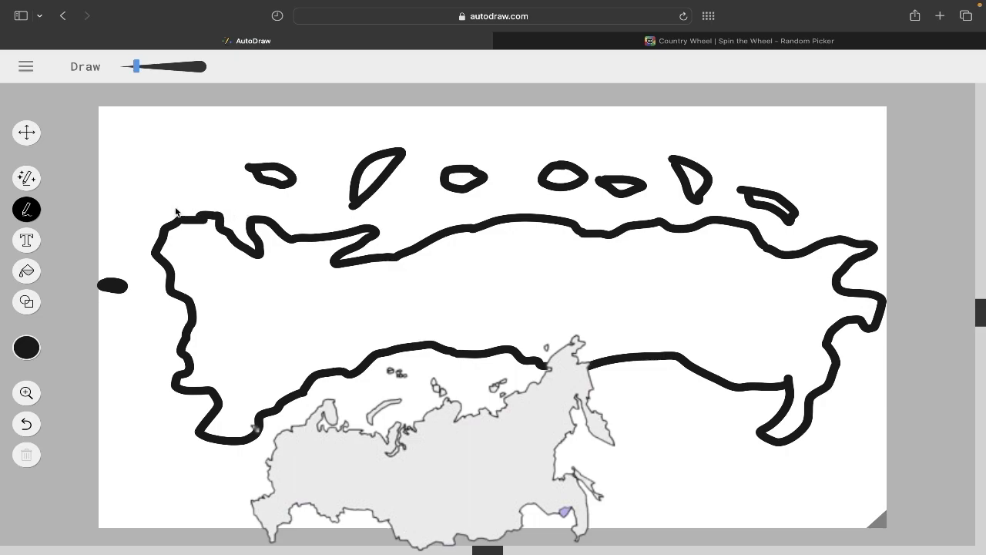
Step: Undo the two long lines and the curve that were scribbled across the Russia sketch
mouse_move(148, 187)
mouse_down()
mouse_move(229, 262)
mouse_move(439, 359)
mouse_move(892, 309)
mouse_up()
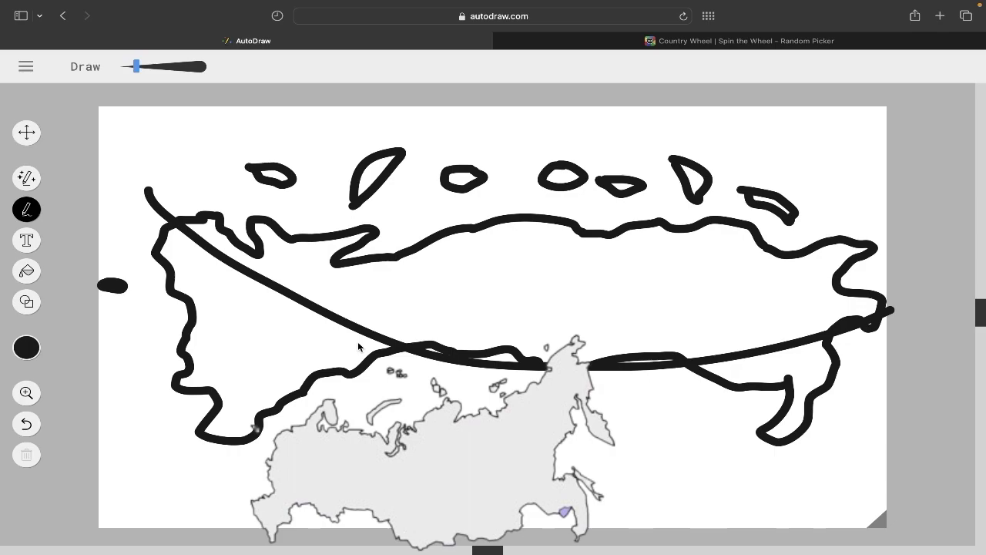
mouse_move(152, 191)
mouse_down()
mouse_move(286, 290)
mouse_move(404, 330)
mouse_move(903, 317)
mouse_move(975, 305)
mouse_up()
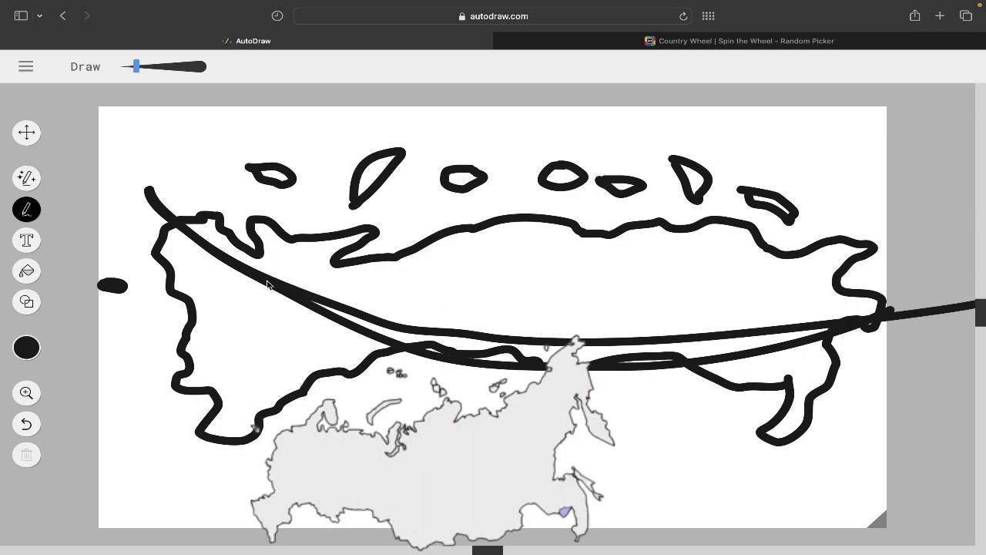
drag(269, 282, 490, 359)
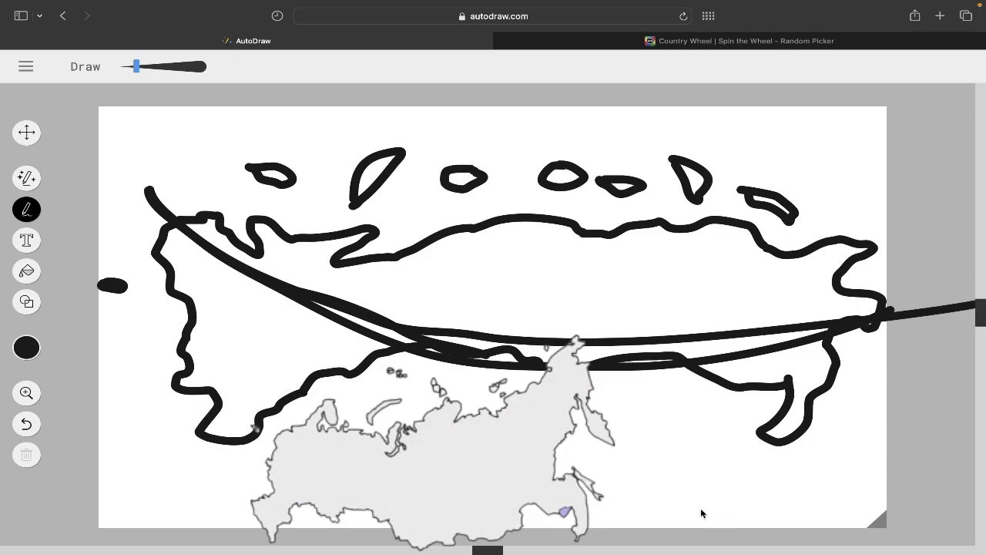
key(super+z)
key(super+z)
key(super+z)
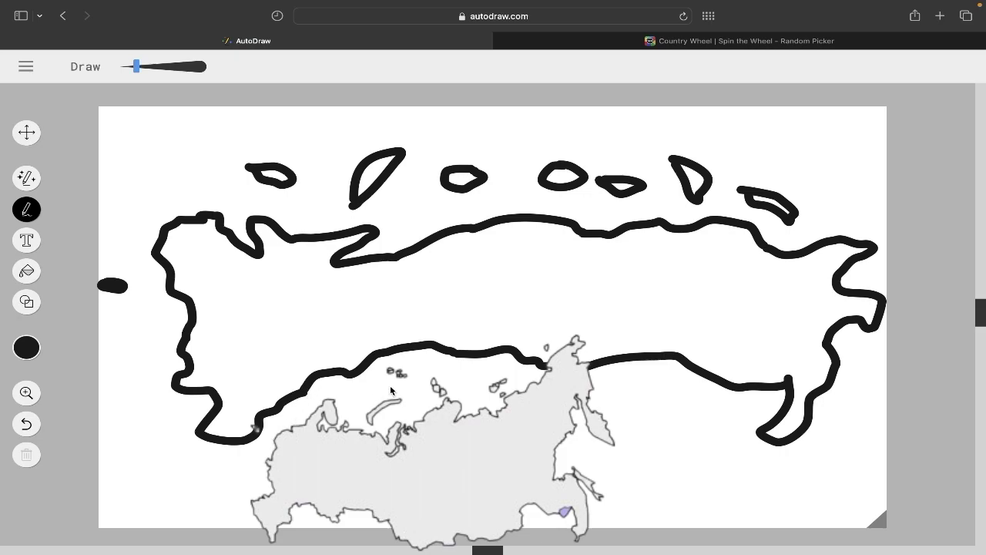
Step: Sketch extra strokes along Russia's southern border, a loop off the eastern coast, and a western line
drag(461, 362, 504, 402)
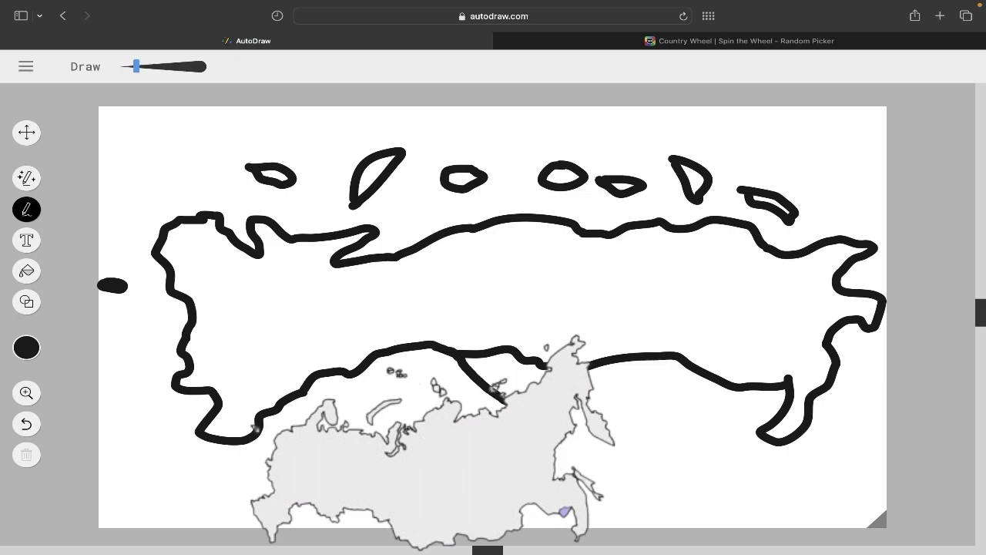
mouse_move(571, 412)
mouse_down()
mouse_move(683, 383)
mouse_move(715, 386)
mouse_up()
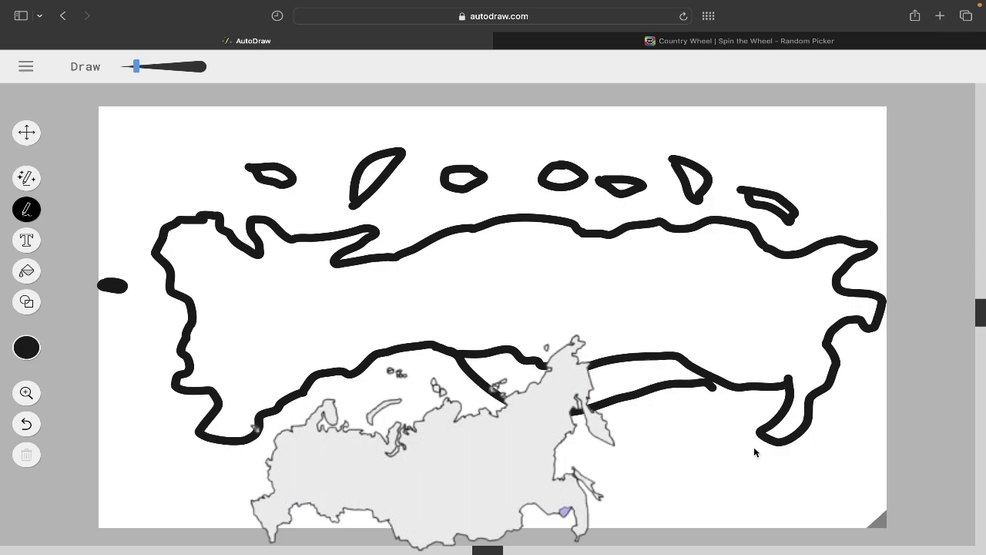
mouse_move(857, 324)
mouse_down()
mouse_move(869, 403)
mouse_move(880, 405)
mouse_move(869, 319)
mouse_up()
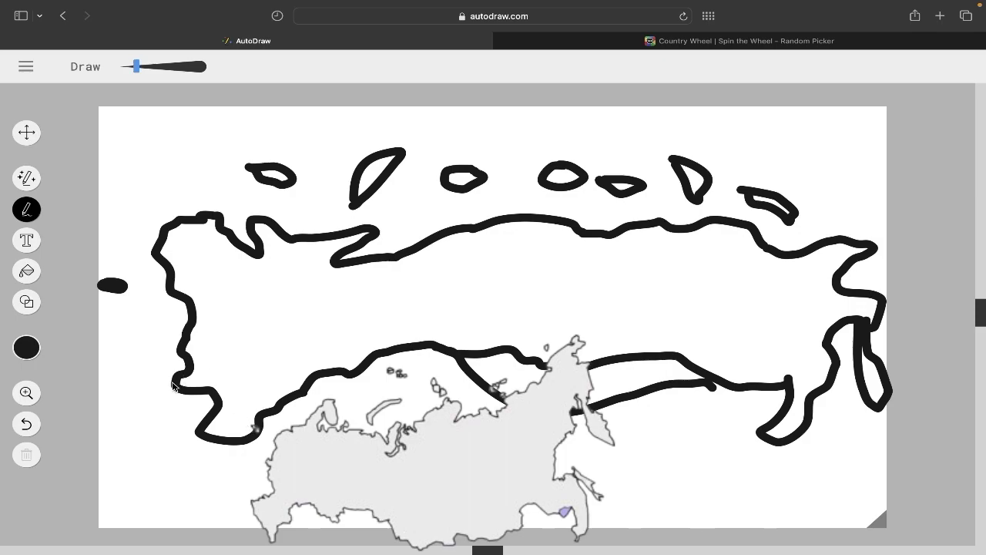
mouse_move(173, 385)
mouse_down()
mouse_move(145, 306)
mouse_move(159, 261)
mouse_move(140, 341)
mouse_move(173, 396)
mouse_up()
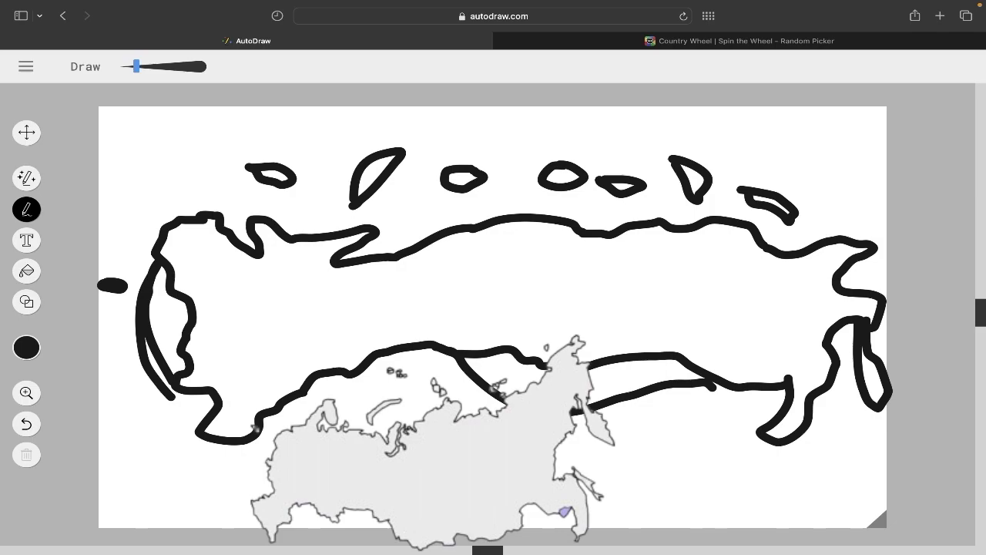
Step: Undo those strokes, the three easternmost islands and the western blob, then return to the Country Wheel
key(super+z)
key(super+z)
key(super+z)
key(super+z)
key(super+z)
key(super+z)
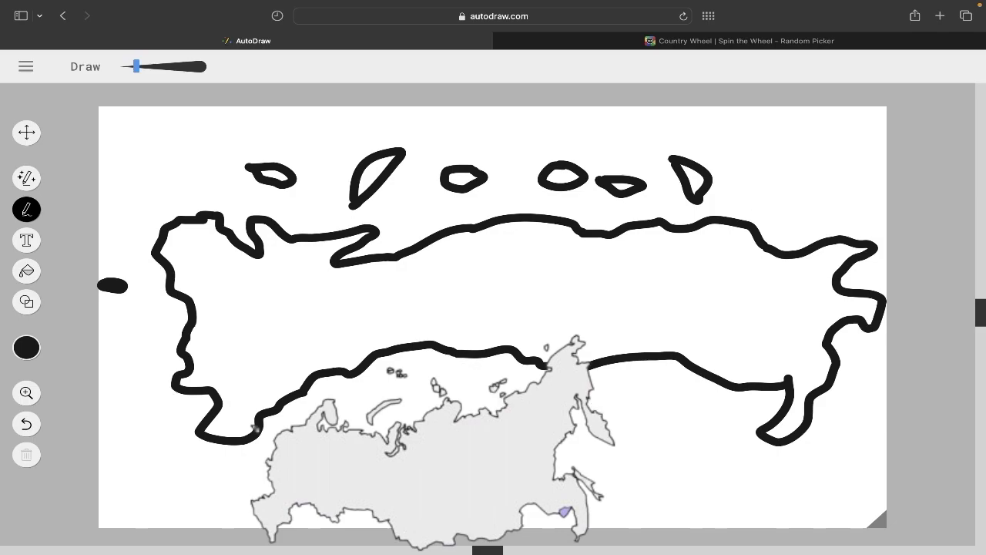
key(super+shift+z)
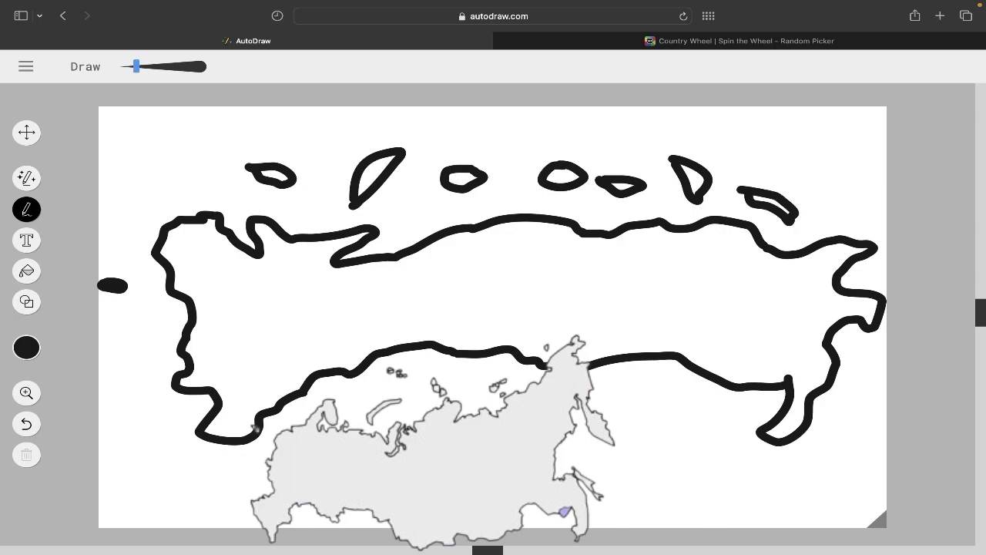
key(super+z)
key(super+z)
key(super+z)
key(super+z)
key(super+z)
key(super+z)
key(super+z)
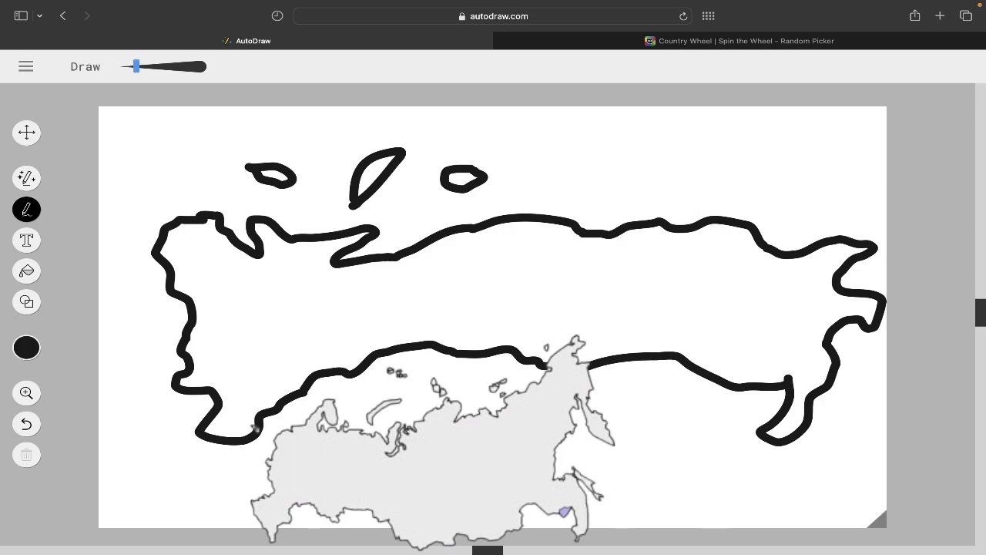
key(ctrl+Tab)
Step: Spin the Country Wheel so it lands on El Salvador, then go back to the blank AutoDraw canvas
click(259, 300)
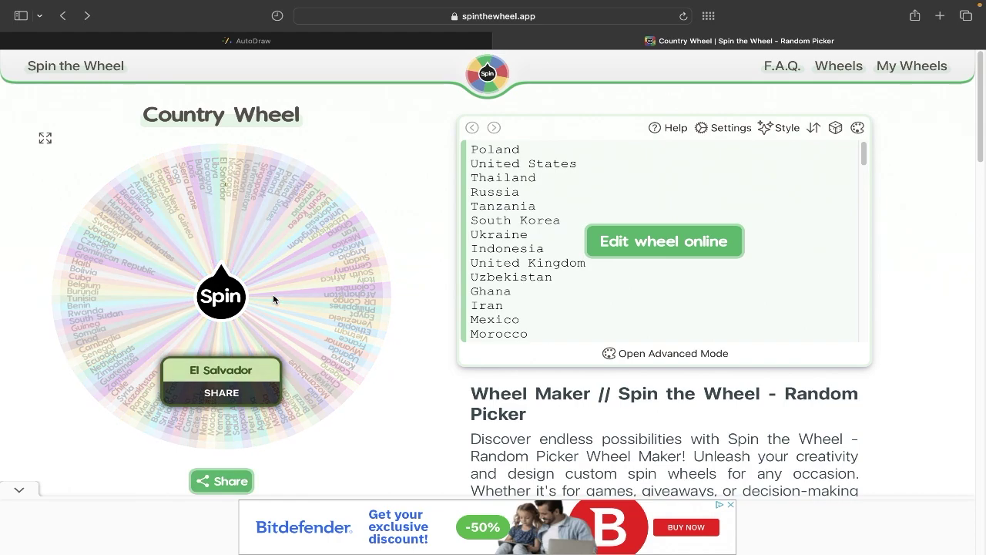
click(367, 44)
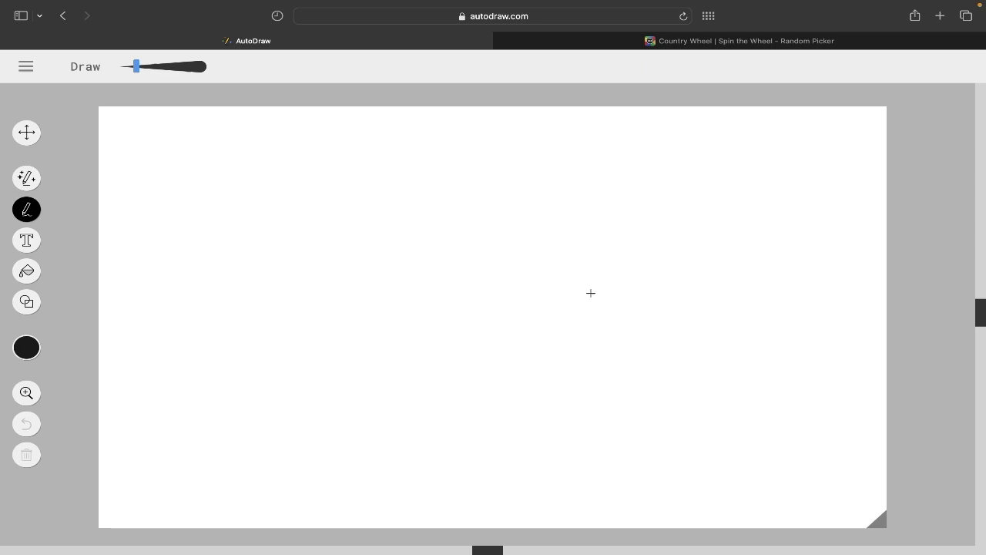
Step: Sketch two trial El Salvador shapes, then undo both to clear the canvas
mouse_move(354, 305)
mouse_down()
mouse_move(483, 410)
mouse_move(516, 412)
mouse_move(555, 383)
mouse_move(517, 335)
mouse_move(438, 301)
mouse_move(376, 288)
mouse_move(351, 302)
mouse_up()
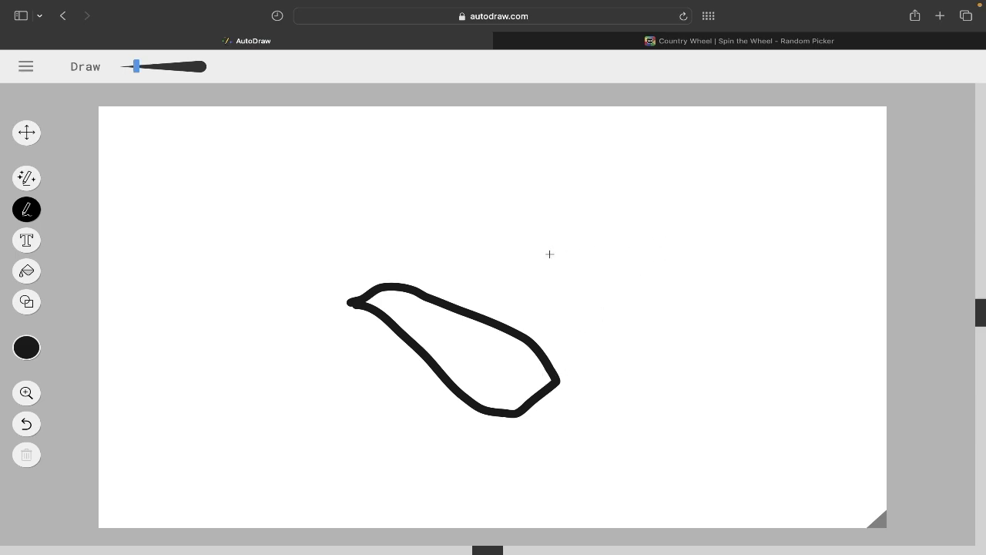
mouse_move(549, 255)
mouse_down()
mouse_move(595, 257)
mouse_move(611, 281)
mouse_move(700, 345)
mouse_move(744, 344)
mouse_move(798, 284)
mouse_move(688, 218)
mouse_move(639, 211)
mouse_move(573, 234)
mouse_move(550, 253)
mouse_up()
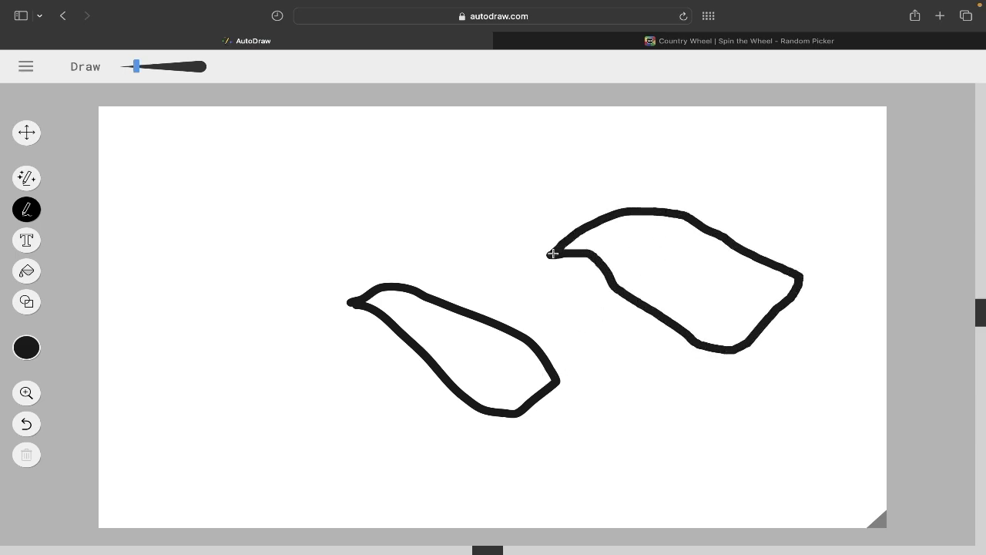
key(ctrl+z)
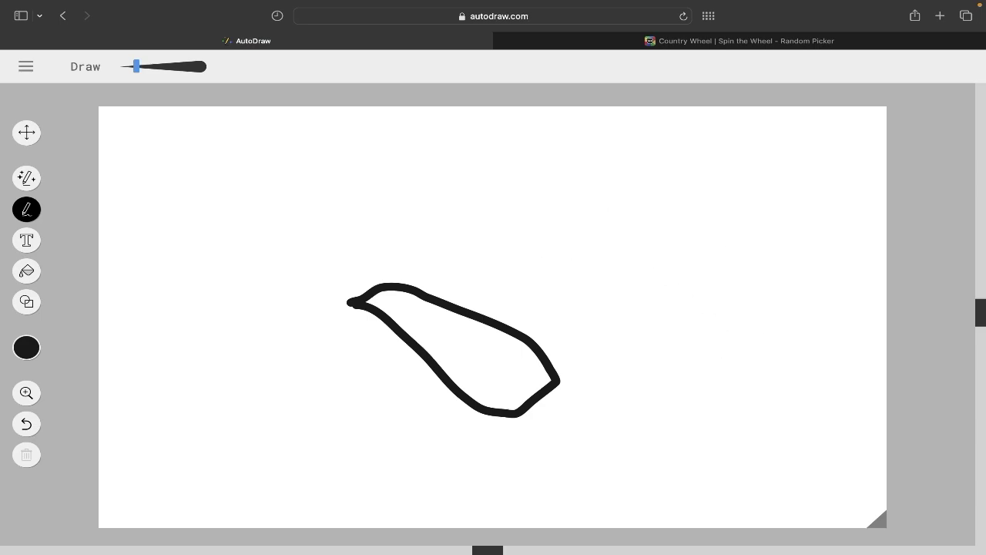
key(ctrl+z)
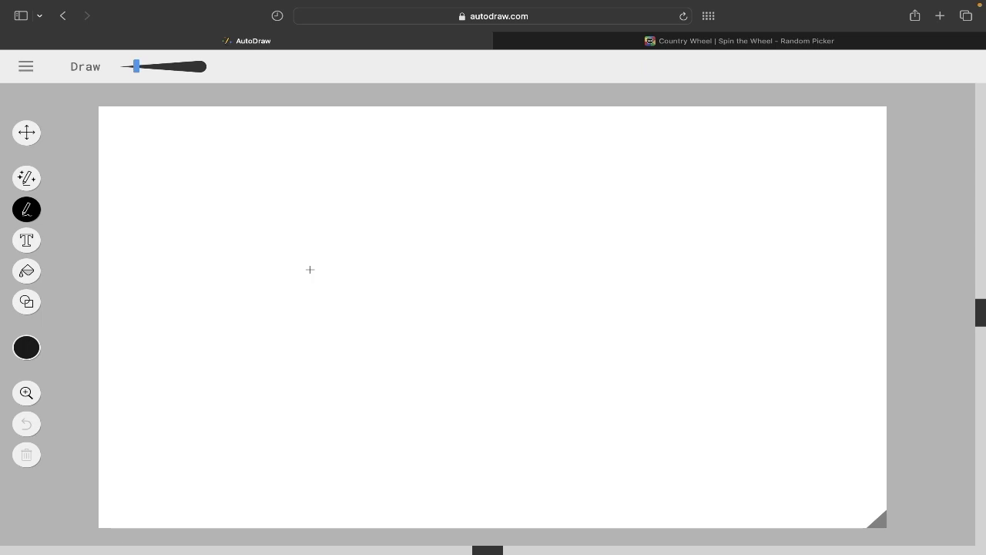
Step: Draw a new El Salvador outline with its southwestern coastline, removing a stray wiggle on the left edge
mouse_move(339, 154)
mouse_down()
mouse_move(265, 221)
mouse_move(290, 251)
mouse_move(394, 300)
mouse_move(477, 383)
mouse_move(548, 336)
mouse_move(522, 250)
mouse_move(378, 171)
mouse_move(320, 168)
mouse_up()
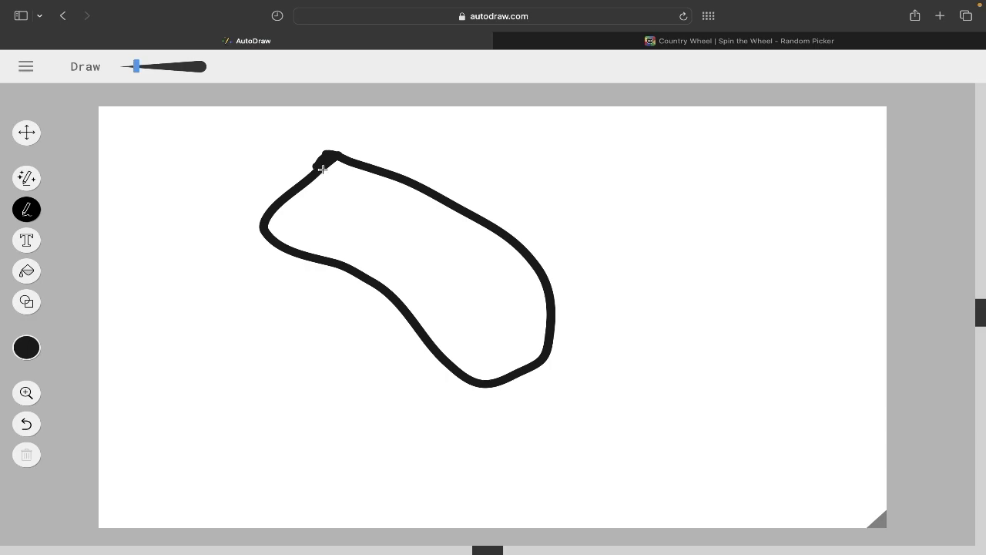
mouse_move(304, 252)
mouse_down()
mouse_move(379, 283)
mouse_move(378, 360)
mouse_move(411, 371)
mouse_move(440, 357)
mouse_up()
key(super+z)
key(super+z)
key(super+z)
key(super+z)
mouse_move(293, 235)
mouse_down()
mouse_move(393, 332)
mouse_move(544, 419)
mouse_move(593, 431)
mouse_move(625, 420)
mouse_move(703, 349)
mouse_move(671, 334)
mouse_move(660, 302)
mouse_move(627, 284)
mouse_move(595, 224)
mouse_move(550, 203)
mouse_move(497, 210)
mouse_move(334, 194)
mouse_move(312, 239)
mouse_up()
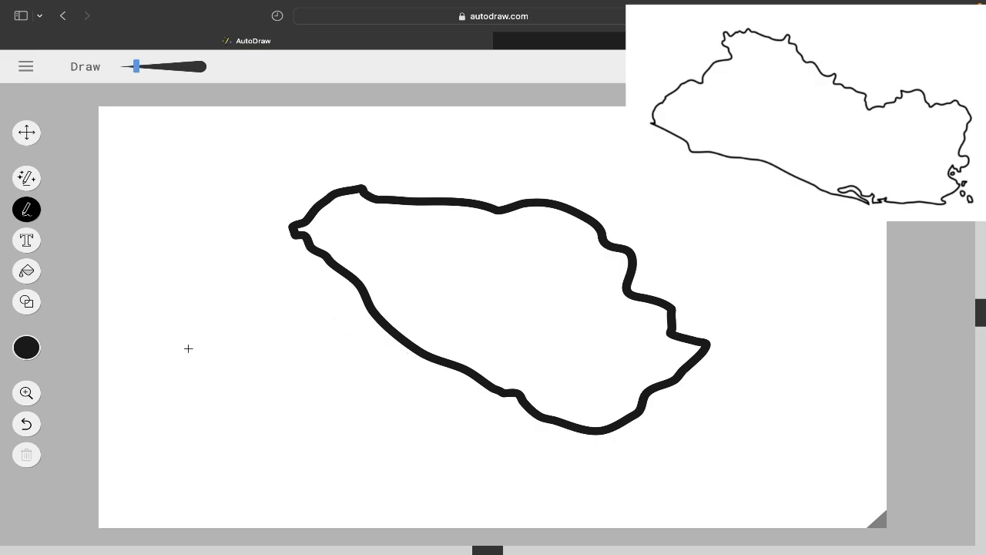
Step: Draw a second outline below the first and a long diagonal line, then undo all of them
mouse_move(215, 315)
mouse_down()
mouse_move(175, 400)
mouse_move(216, 474)
mouse_move(487, 516)
mouse_move(556, 456)
mouse_up()
mouse_move(308, 218)
mouse_down()
mouse_move(355, 184)
mouse_move(478, 196)
mouse_move(561, 218)
mouse_up()
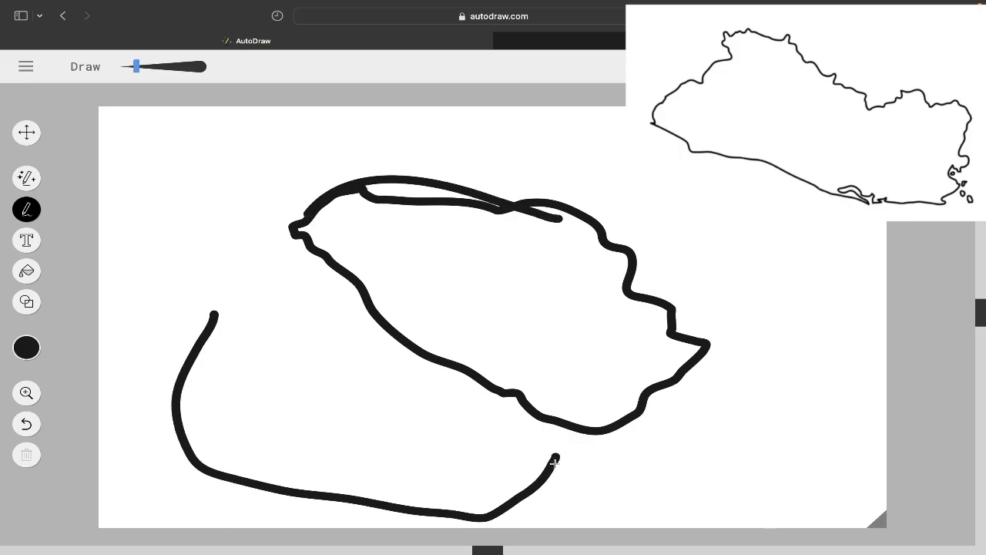
mouse_move(555, 462)
mouse_down()
mouse_move(558, 437)
mouse_move(386, 332)
mouse_move(291, 315)
mouse_move(216, 327)
mouse_move(212, 318)
mouse_move(253, 316)
mouse_up()
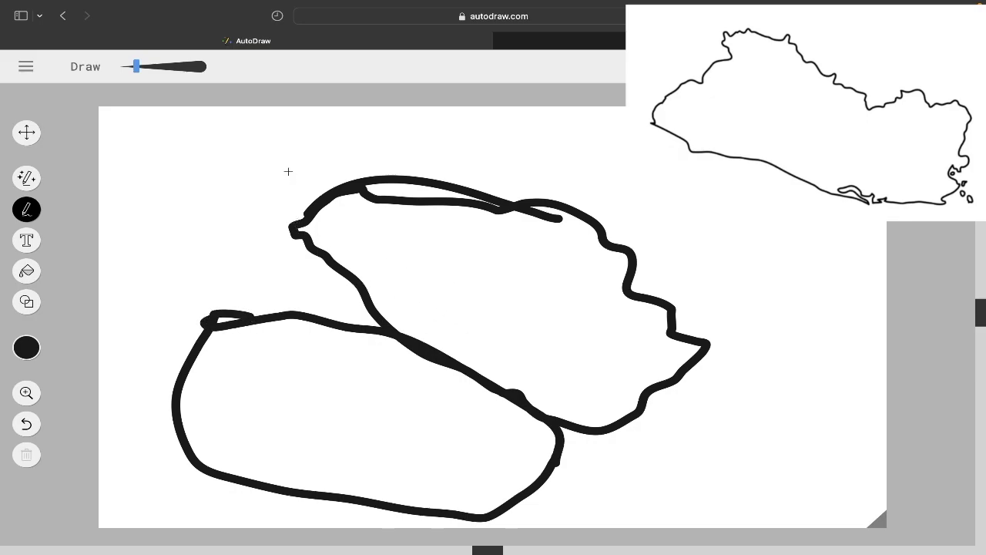
drag(166, 109, 894, 547)
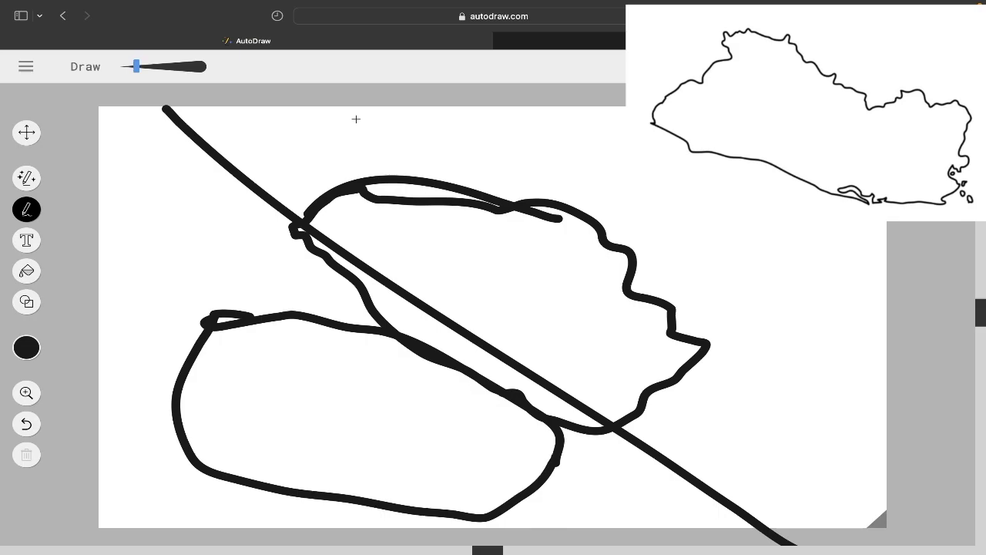
key(super+z)
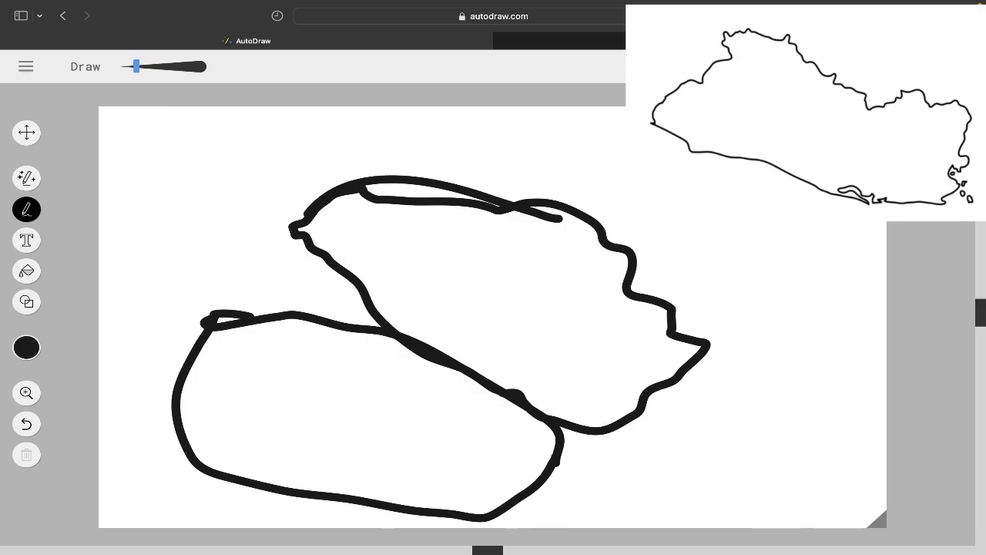
key(super+z)
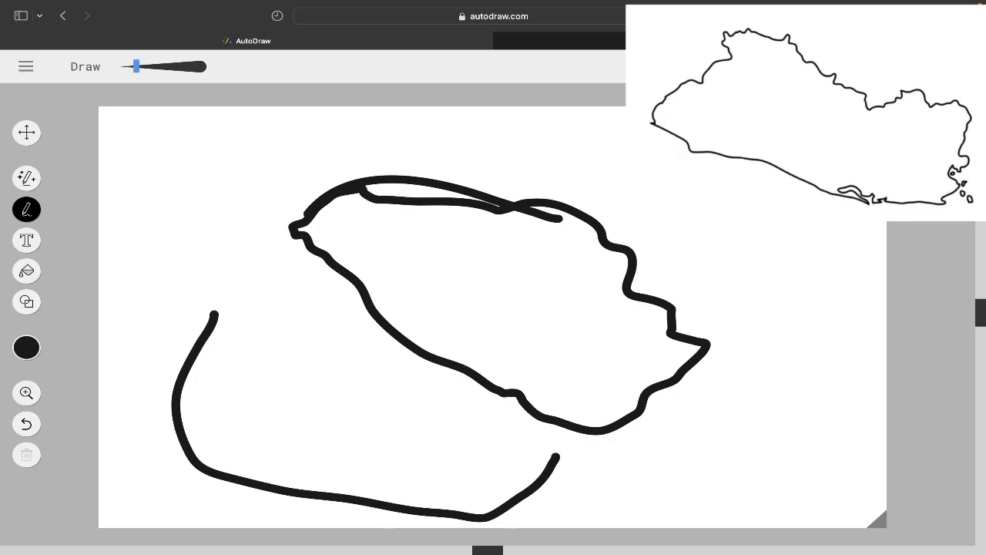
key(super+z)
key(super+z)
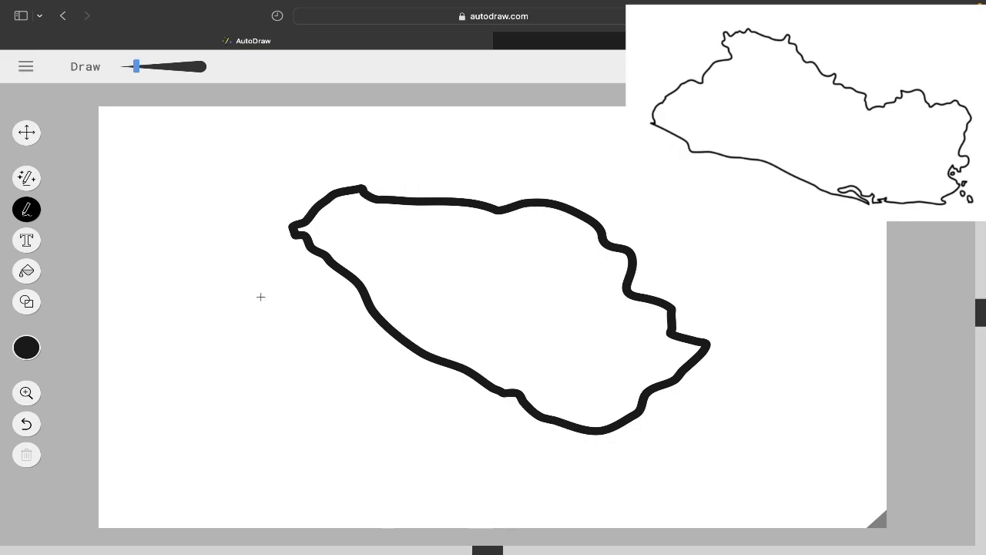
Step: Add strokes along the southwestern edge, the northeastern bump and the northern edge, plus a southern-coast loop
mouse_move(295, 227)
mouse_down()
mouse_move(396, 313)
mouse_move(523, 368)
mouse_up()
mouse_move(619, 245)
mouse_down()
mouse_move(552, 262)
mouse_move(575, 202)
mouse_up()
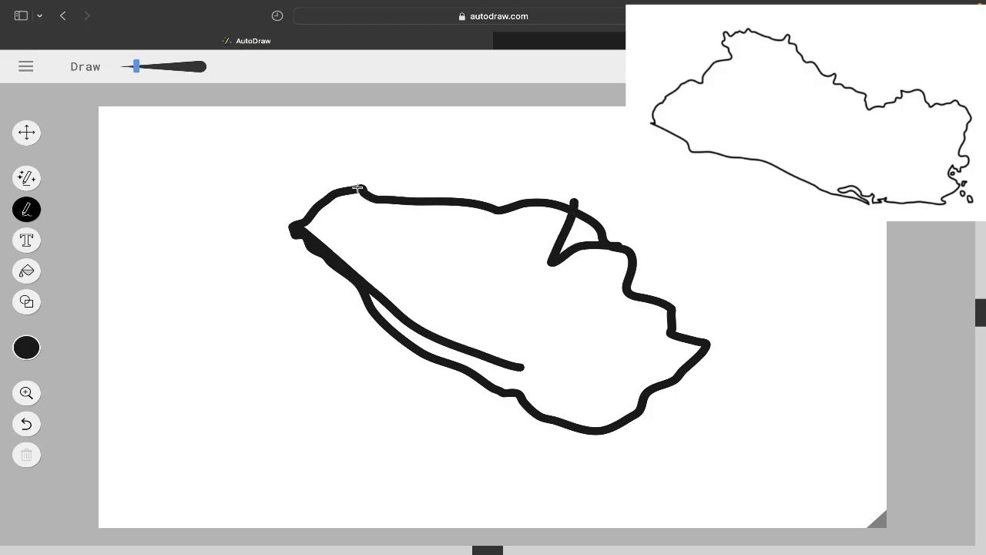
mouse_move(359, 188)
mouse_down()
mouse_move(404, 177)
mouse_move(527, 183)
mouse_move(589, 214)
mouse_up()
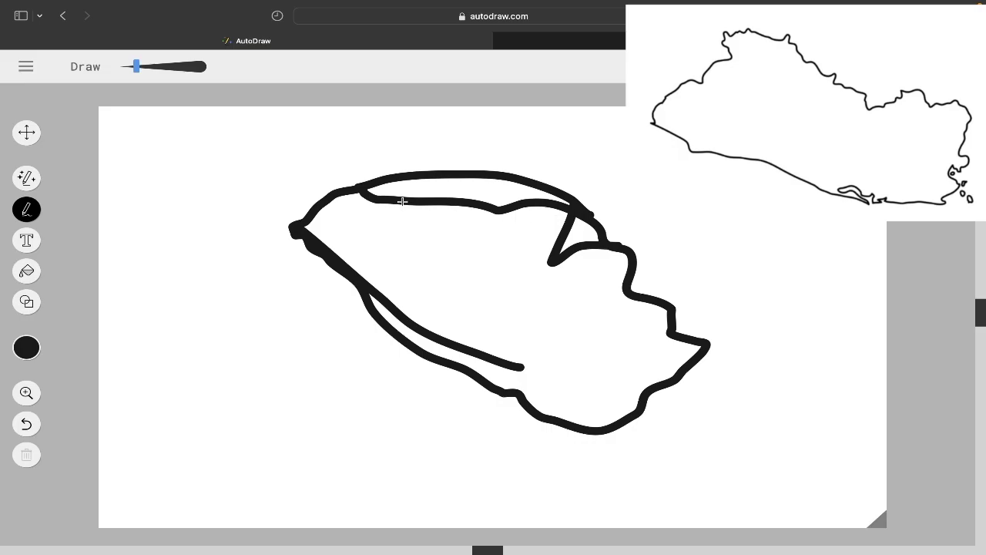
mouse_move(351, 192)
mouse_down()
mouse_move(467, 162)
mouse_move(529, 181)
mouse_move(598, 228)
mouse_up()
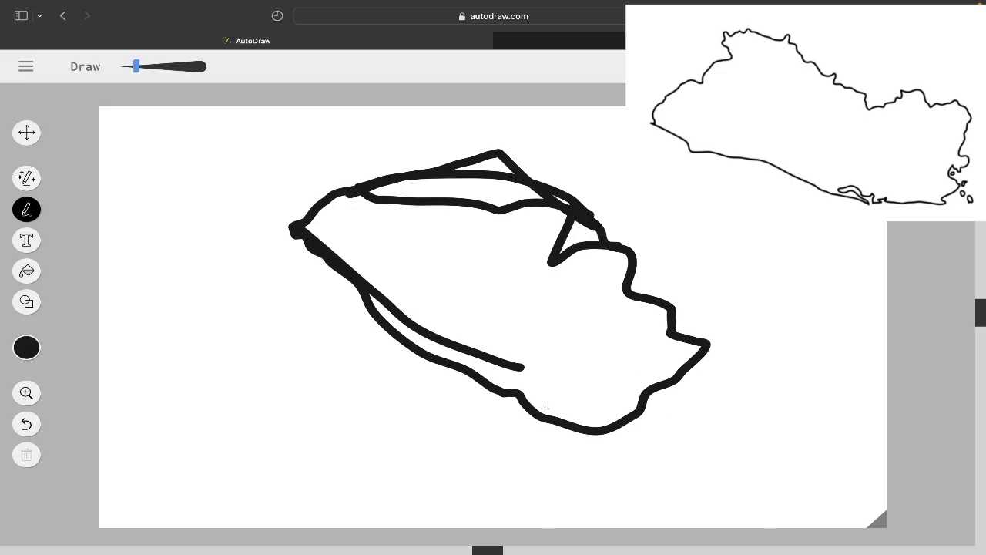
mouse_move(548, 416)
mouse_down()
mouse_move(539, 385)
mouse_move(523, 376)
mouse_move(587, 456)
mouse_up()
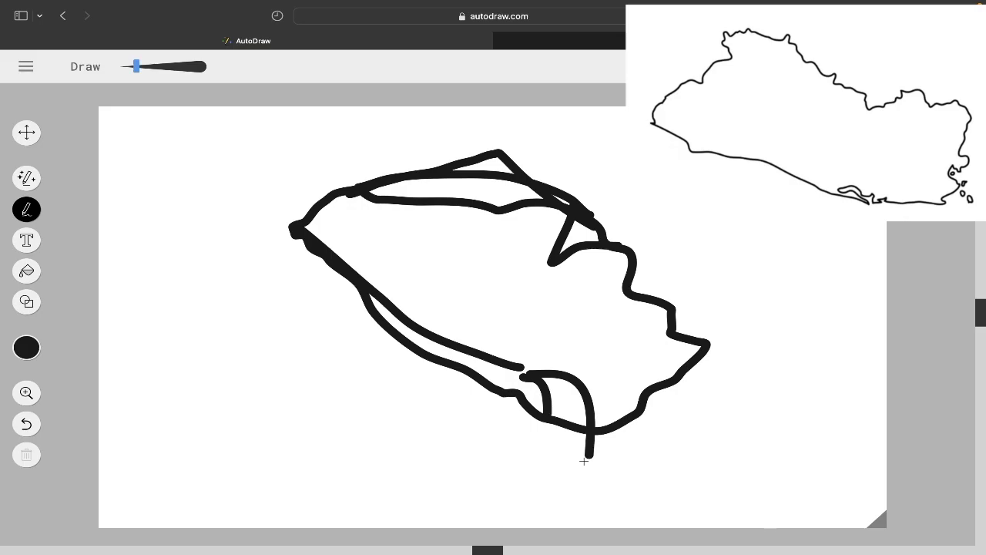
Step: Undo the latest AutoDraw strokes and return to the Country Wheel page showing El Salvador
key(super+z)
key(super+z)
key(super+z)
key(super+z)
key(ctrl+Tab)
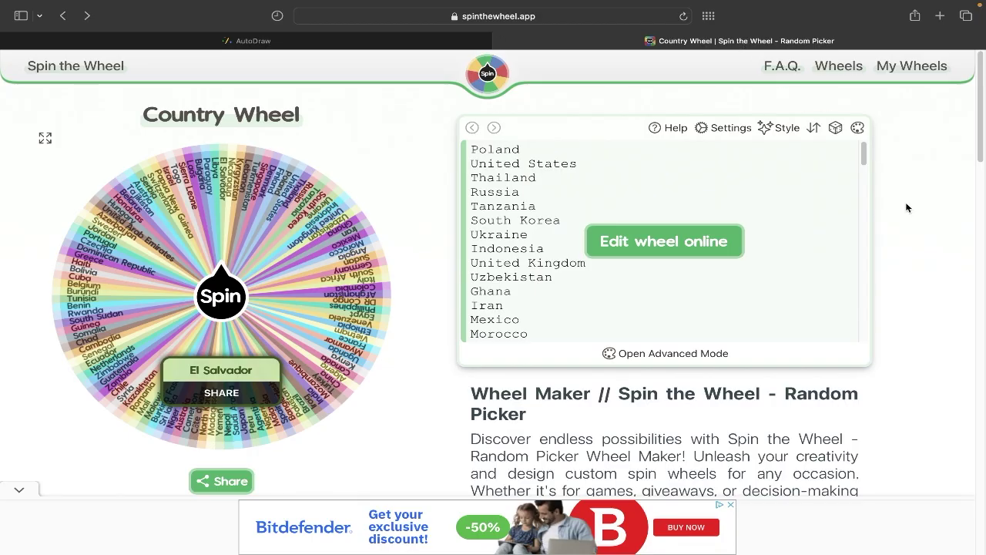